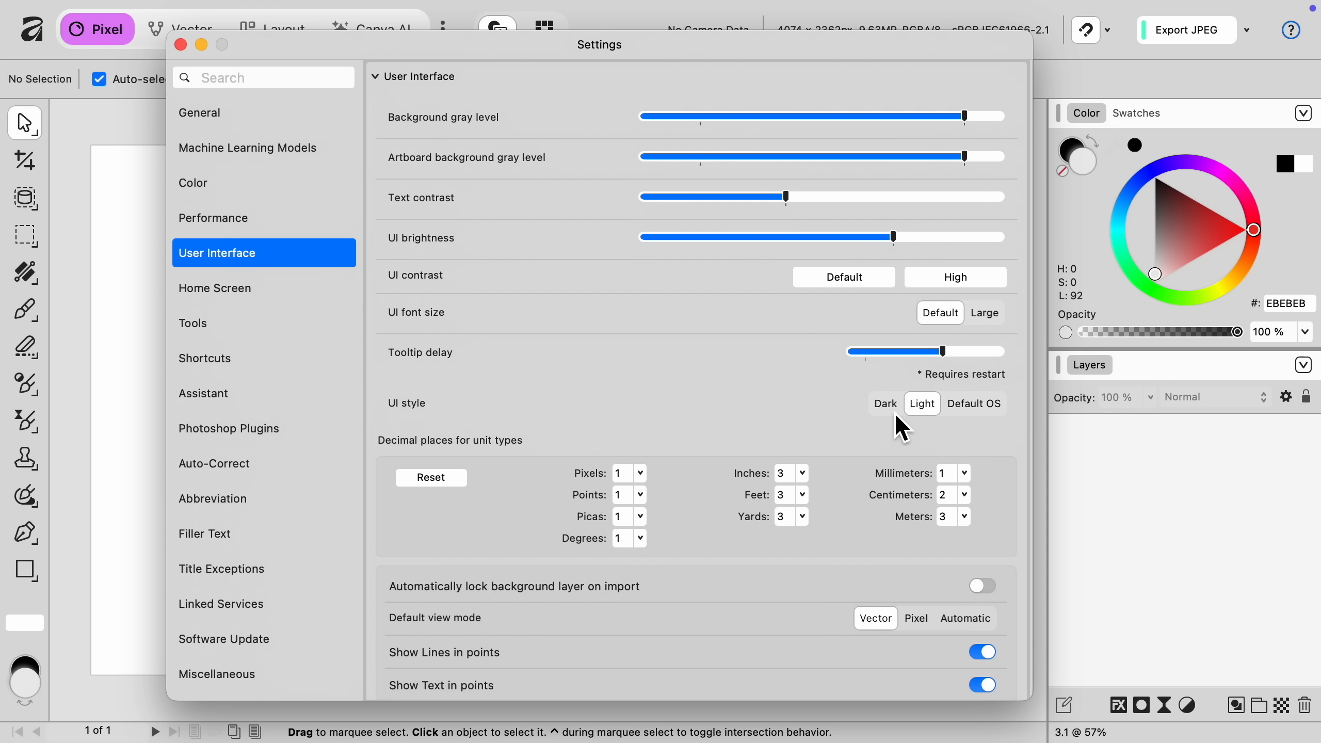
Switch the user interface style to Dark.
left_click(885, 412)
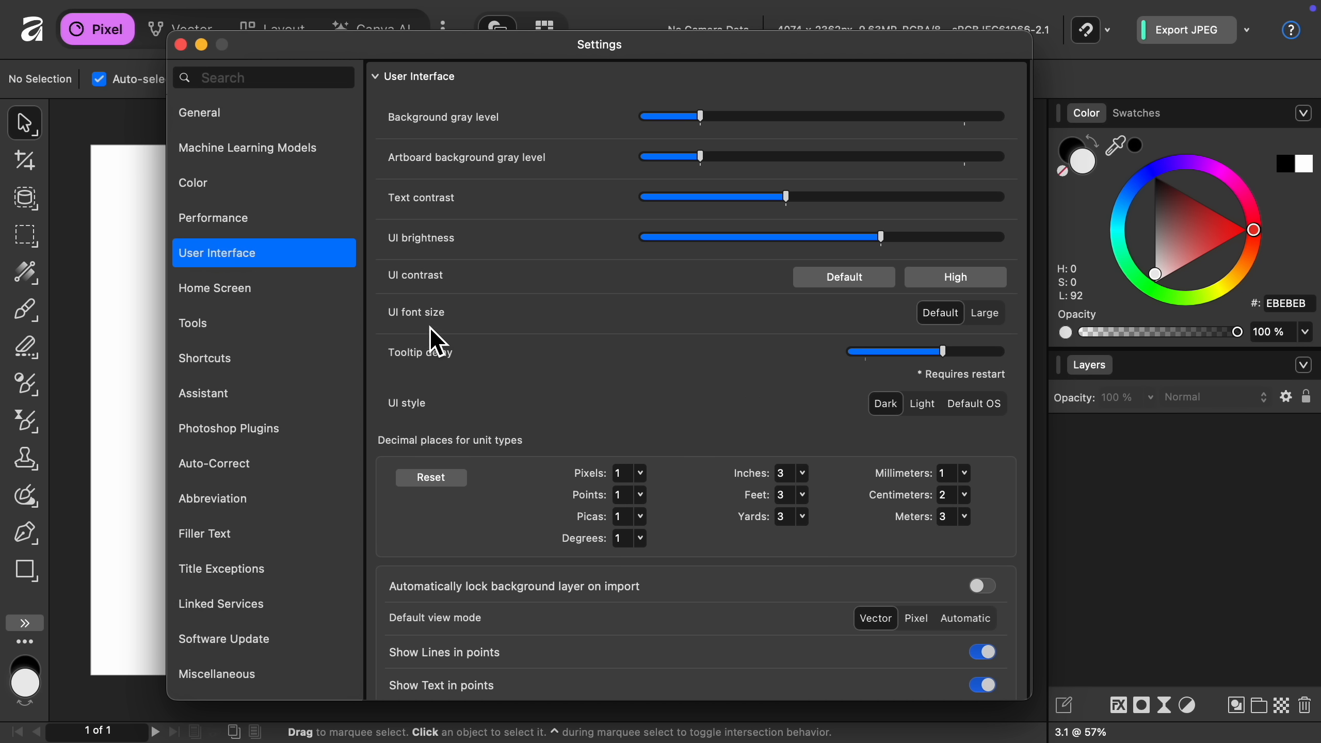
In the Home Screen settings, turn off My Presets and move My Templates above Favorites in the item order.
left_click(296, 299)
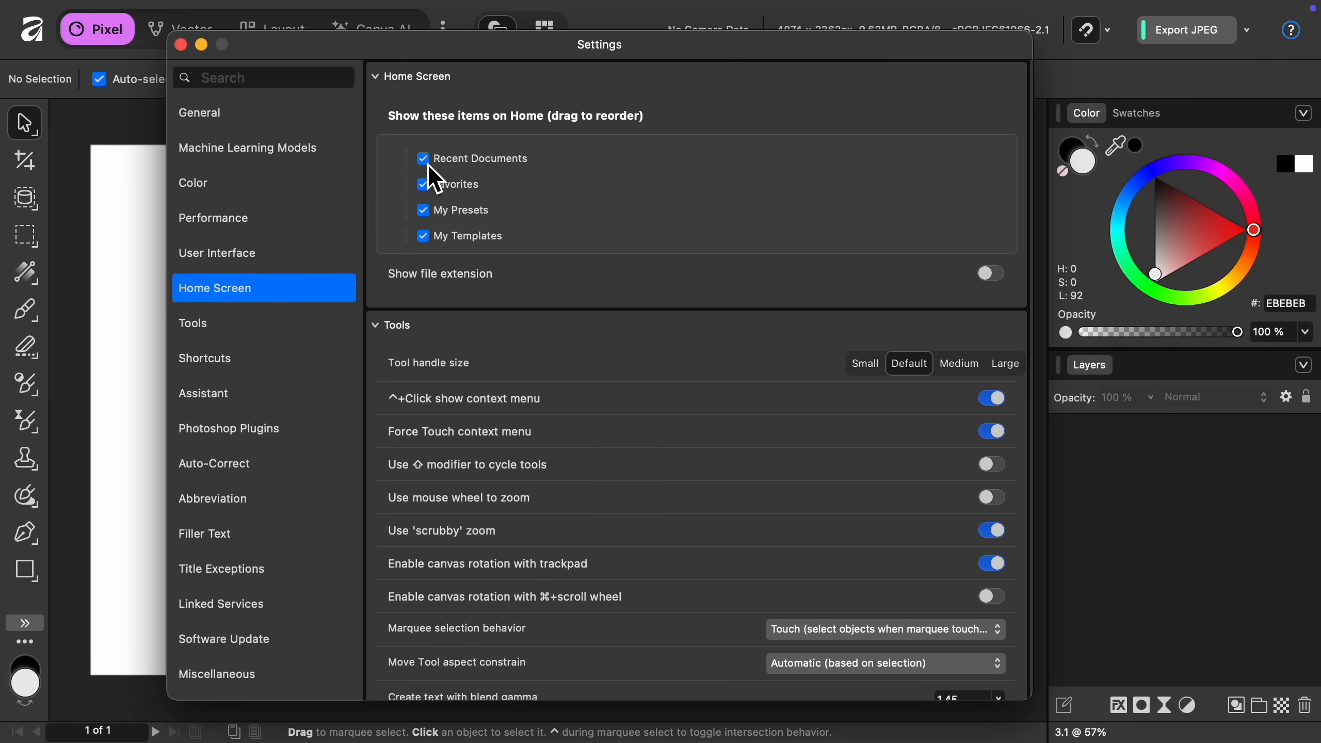
left_click(427, 213)
left_click_drag(411, 238, 409, 179)
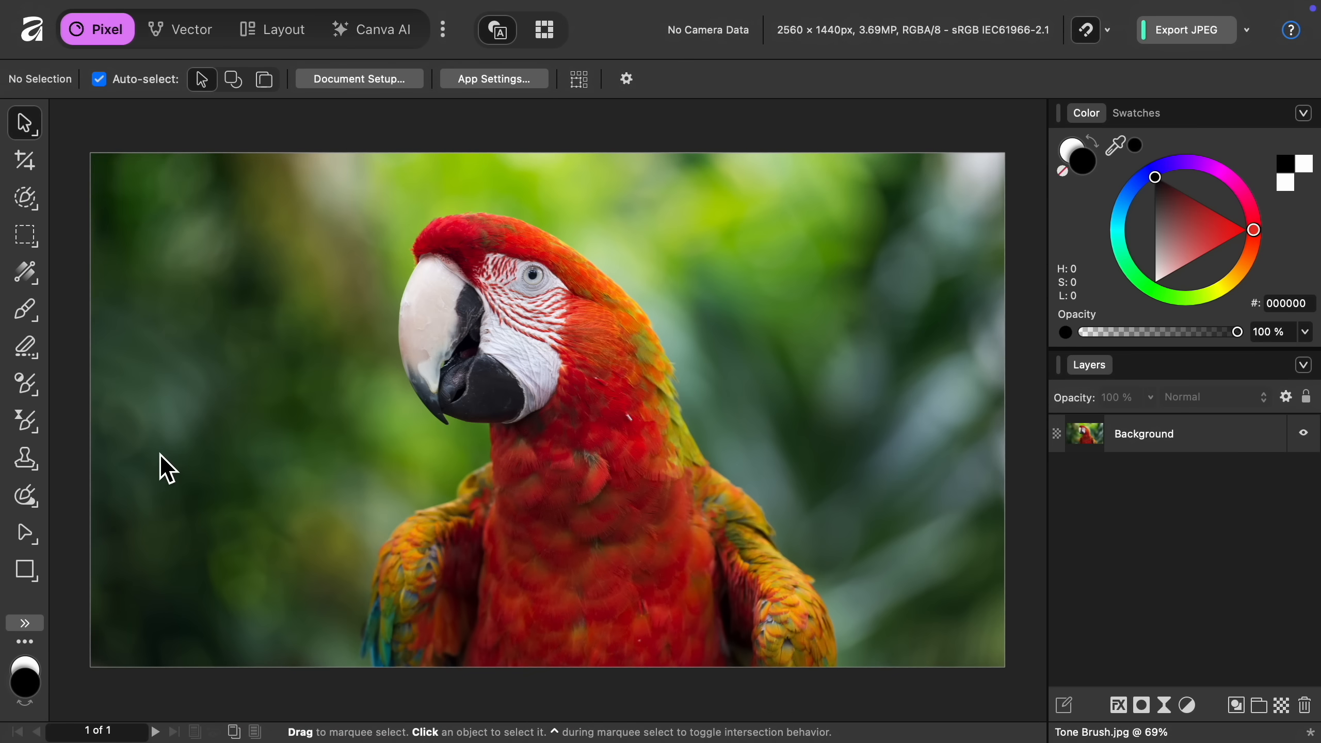
Paint over the parrot and the background with the Tone Brush Tool in Dodge/Burn mode, lightening the parrot and darkening its surroundings.
left_click(37, 393)
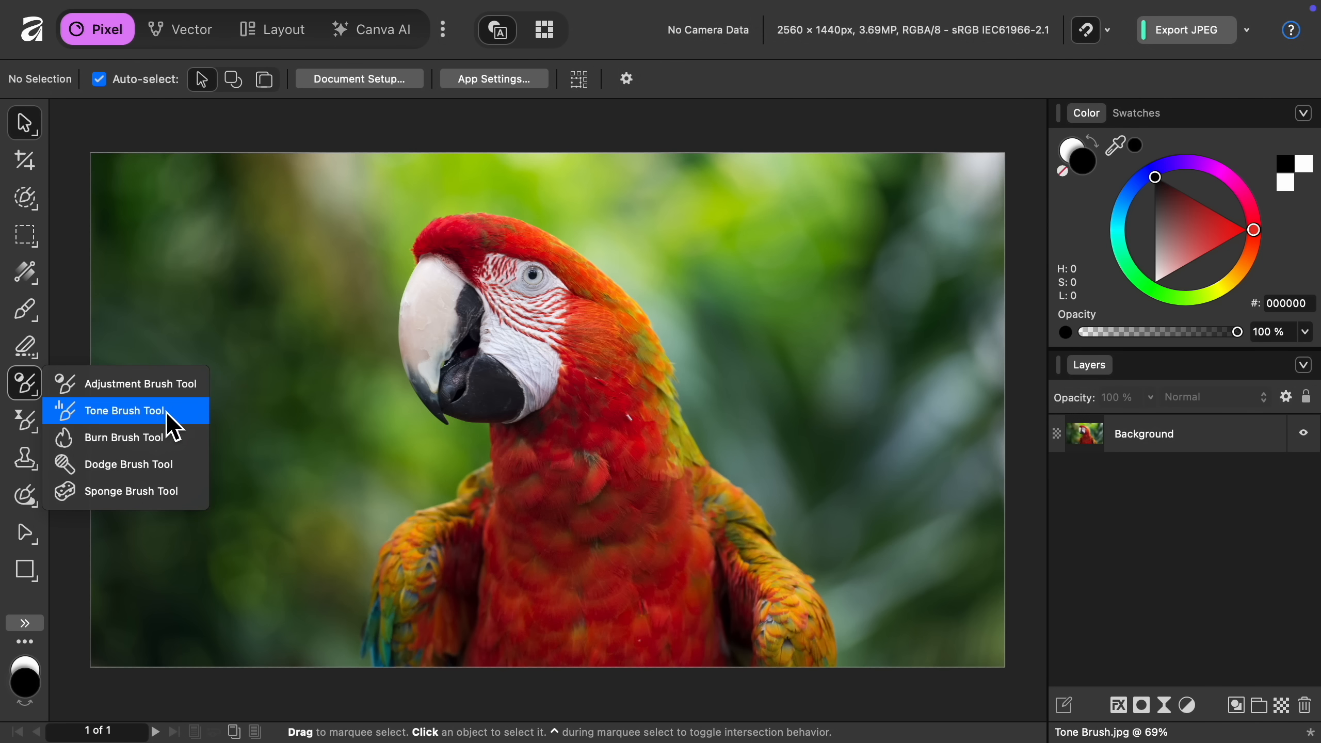
left_click(188, 420)
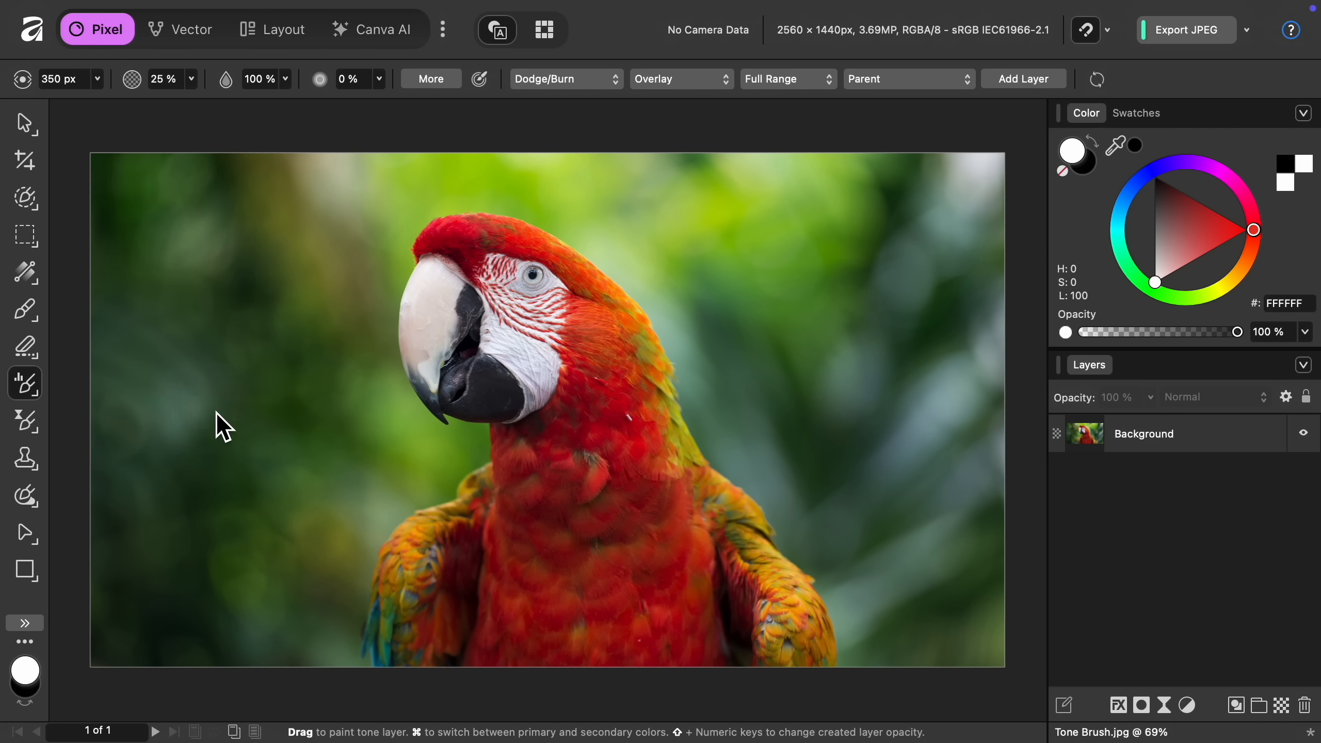
mouse_move(478, 327)
left_mouse_down()
mouse_move(480, 315)
mouse_move(492, 639)
mouse_move(436, 614)
mouse_move(726, 569)
mouse_move(496, 366)
mouse_move(529, 419)
left_mouse_up()
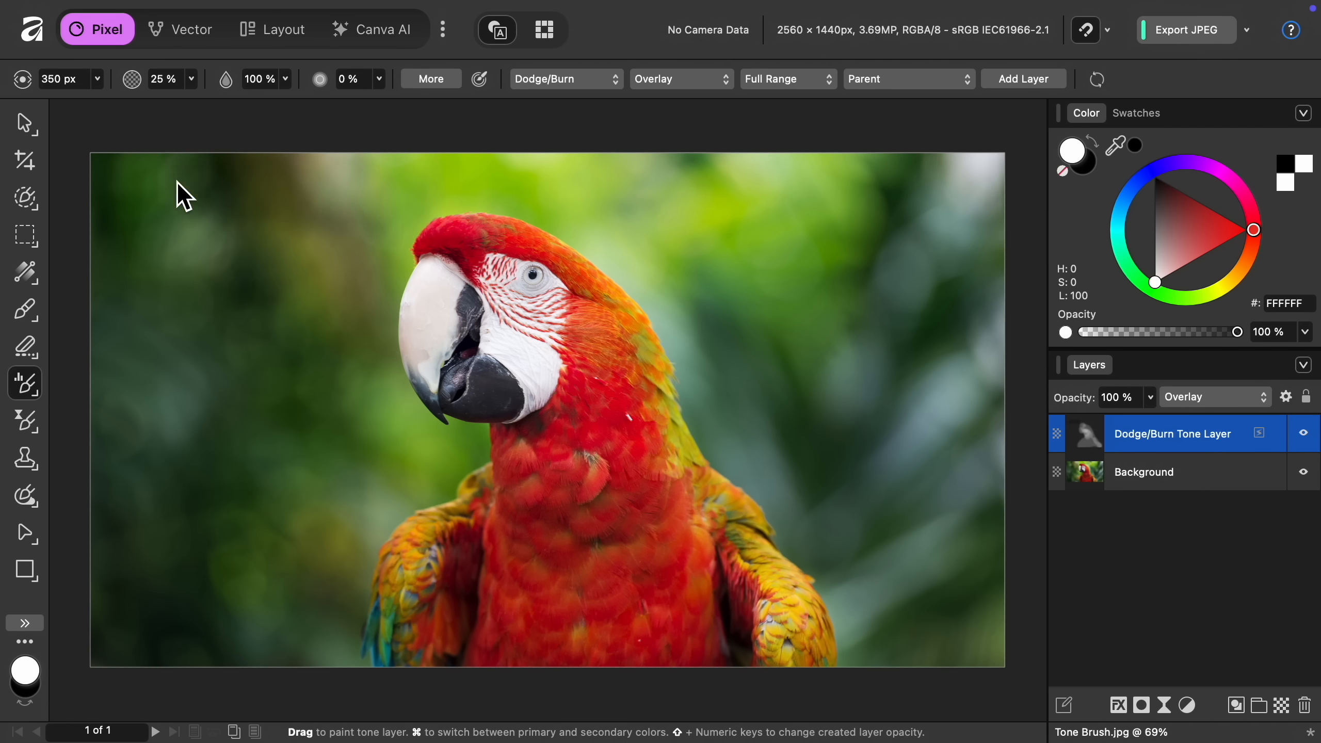
mouse_move(102, 294)
left_mouse_down()
mouse_move(103, 634)
mouse_move(257, 611)
mouse_move(442, 442)
mouse_move(335, 323)
mouse_move(489, 198)
mouse_move(749, 198)
mouse_move(846, 600)
mouse_move(431, 179)
mouse_move(1003, 198)
left_mouse_up()
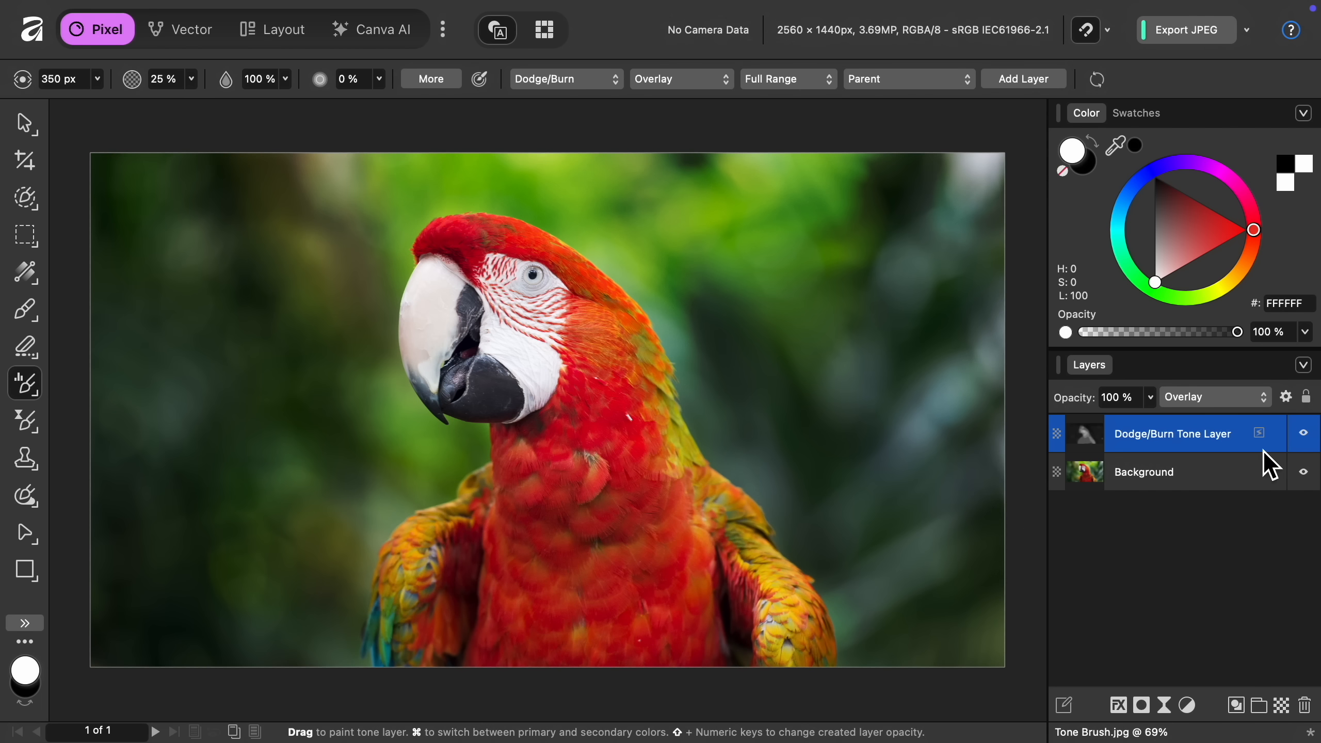
Toggle the Dodge/Burn Tone Layer's visibility repeatedly to compare the parrot photo before and after.
left_click(1303, 435)
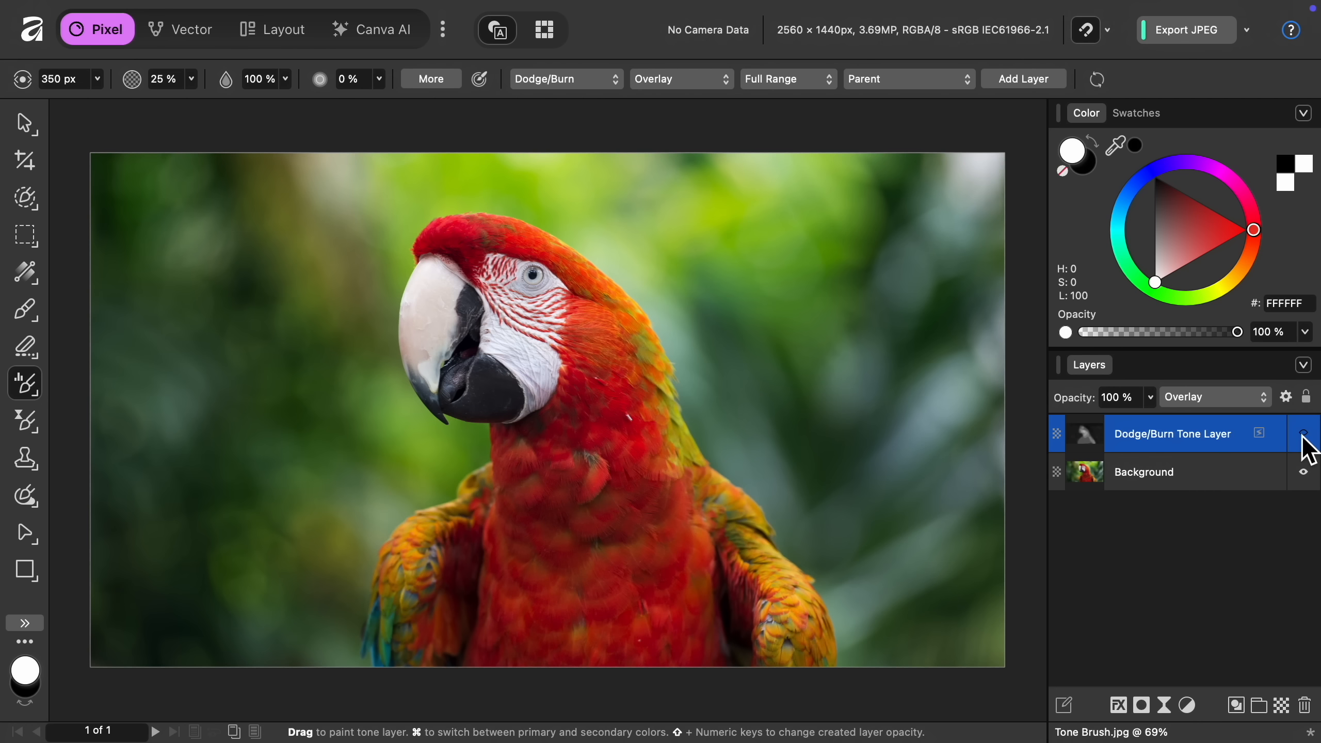
left_click(1303, 435)
left_click(1304, 435)
left_click(1304, 435)
left_click(1304, 435)
left_click(1303, 435)
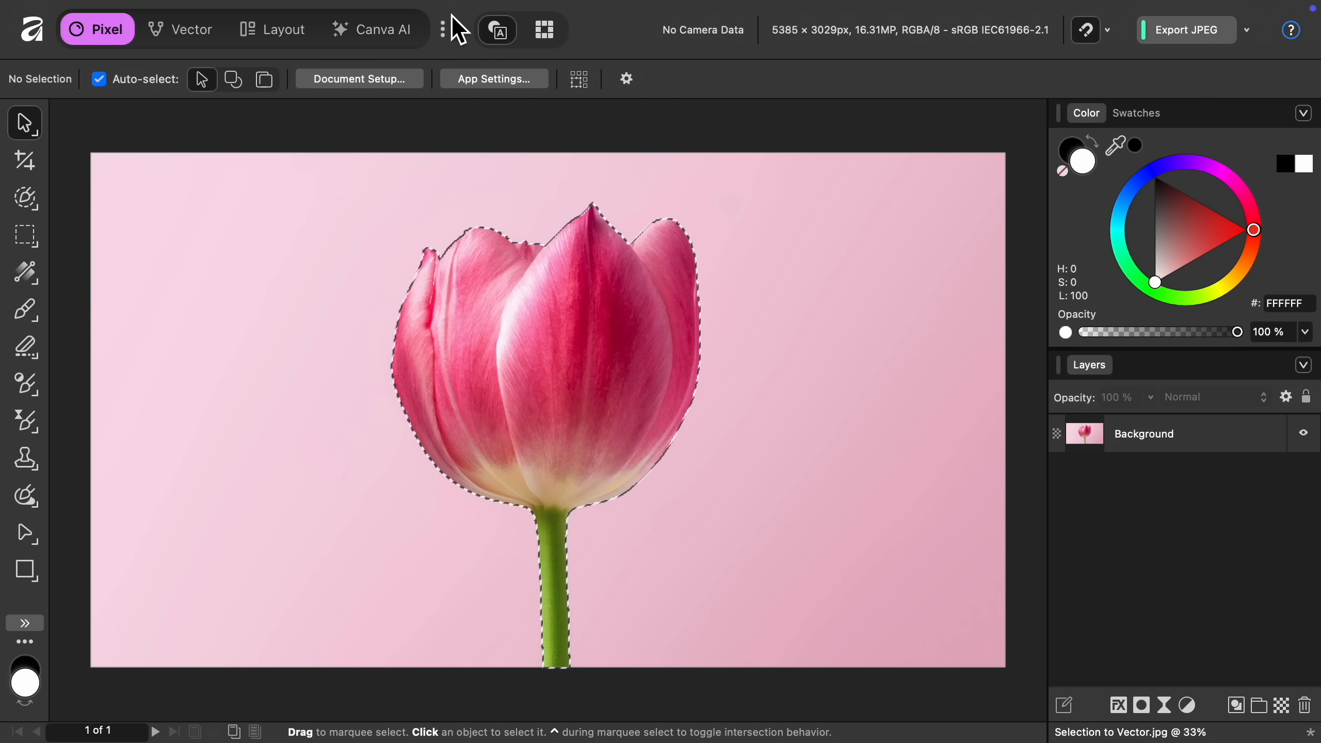
Convert the tulip pixel selection to curves and pull the node on the flower's left edge inward.
left_click(422, 19)
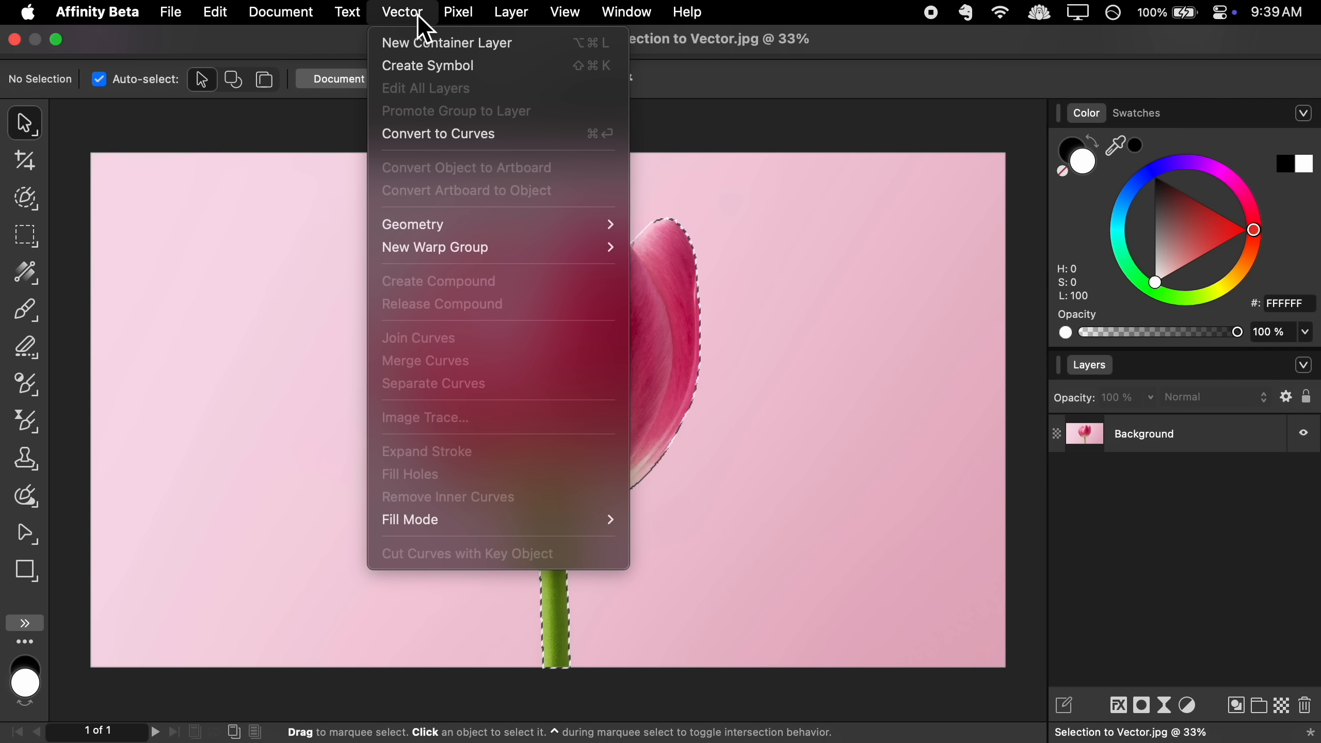
left_click(522, 134)
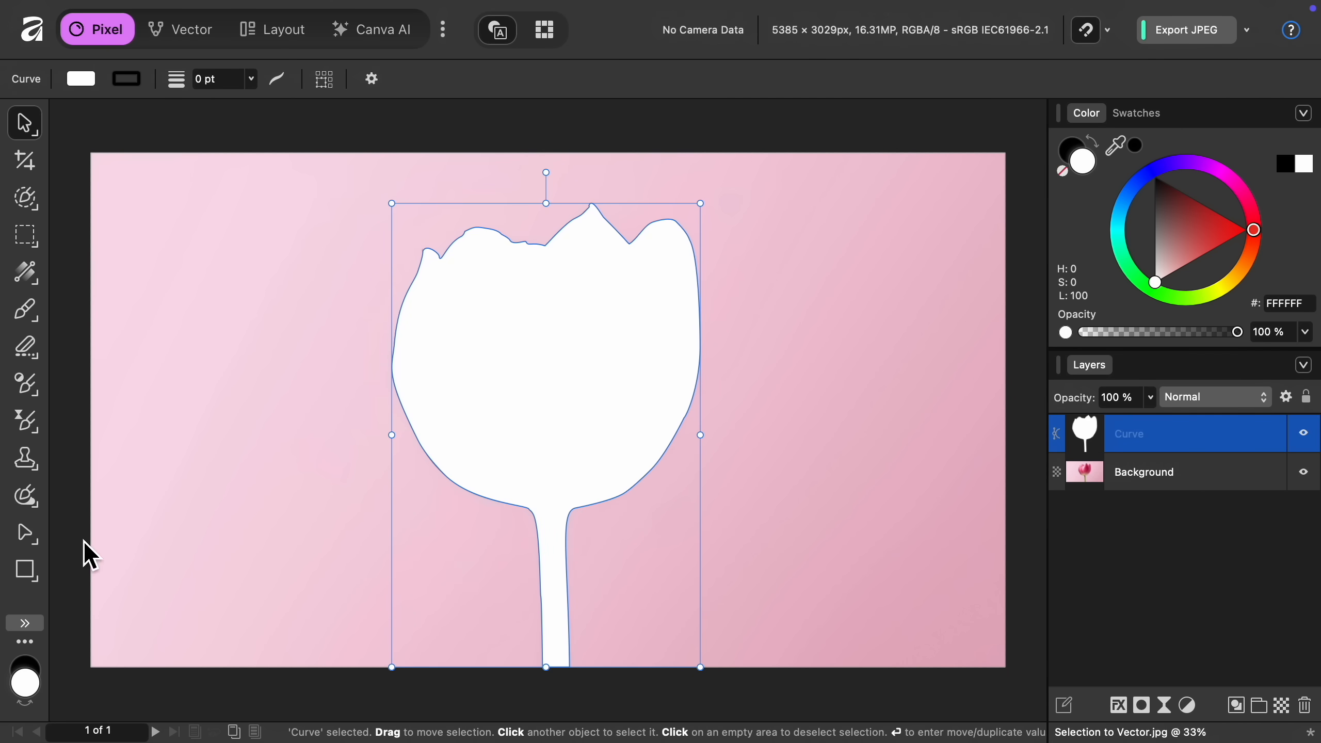
left_click(29, 541)
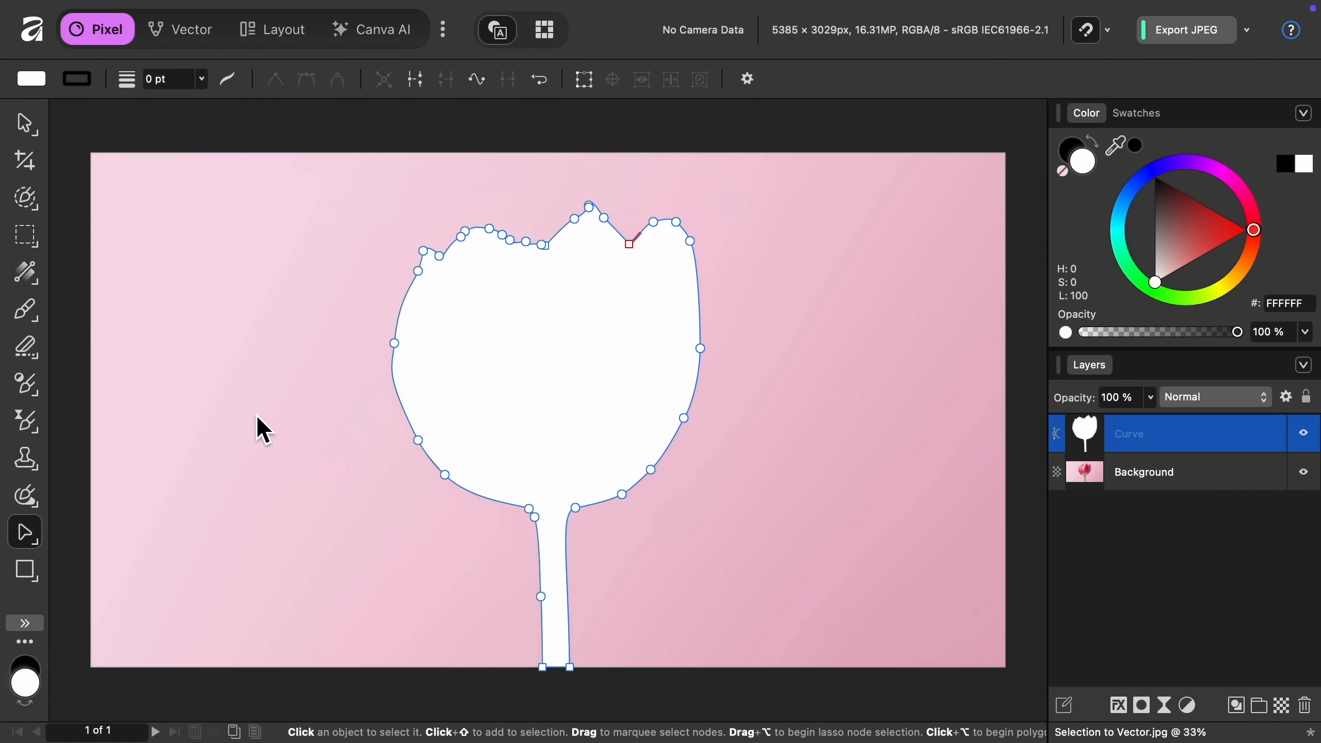
left_click_drag(393, 343, 505, 365)
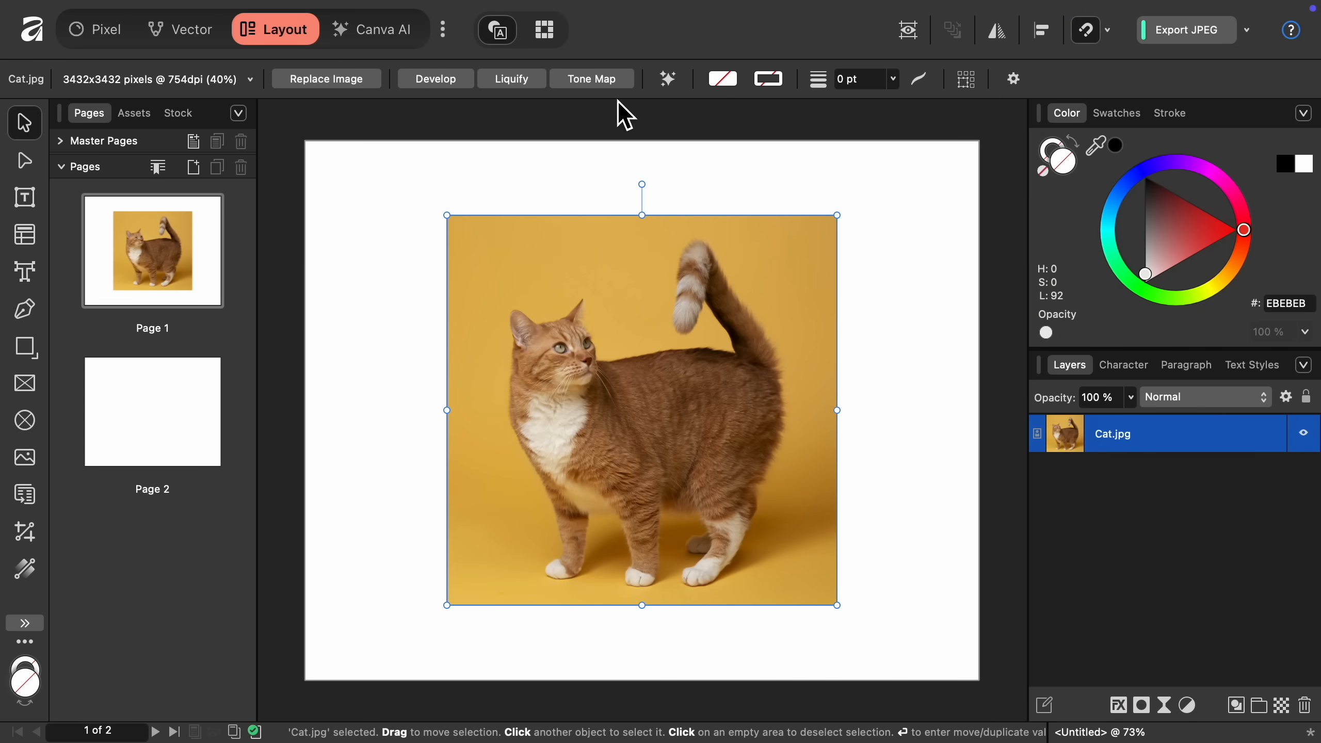
Add a caption to the cat image with the Heading 1 paragraph style and Above Object alignment.
left_click(528, 19)
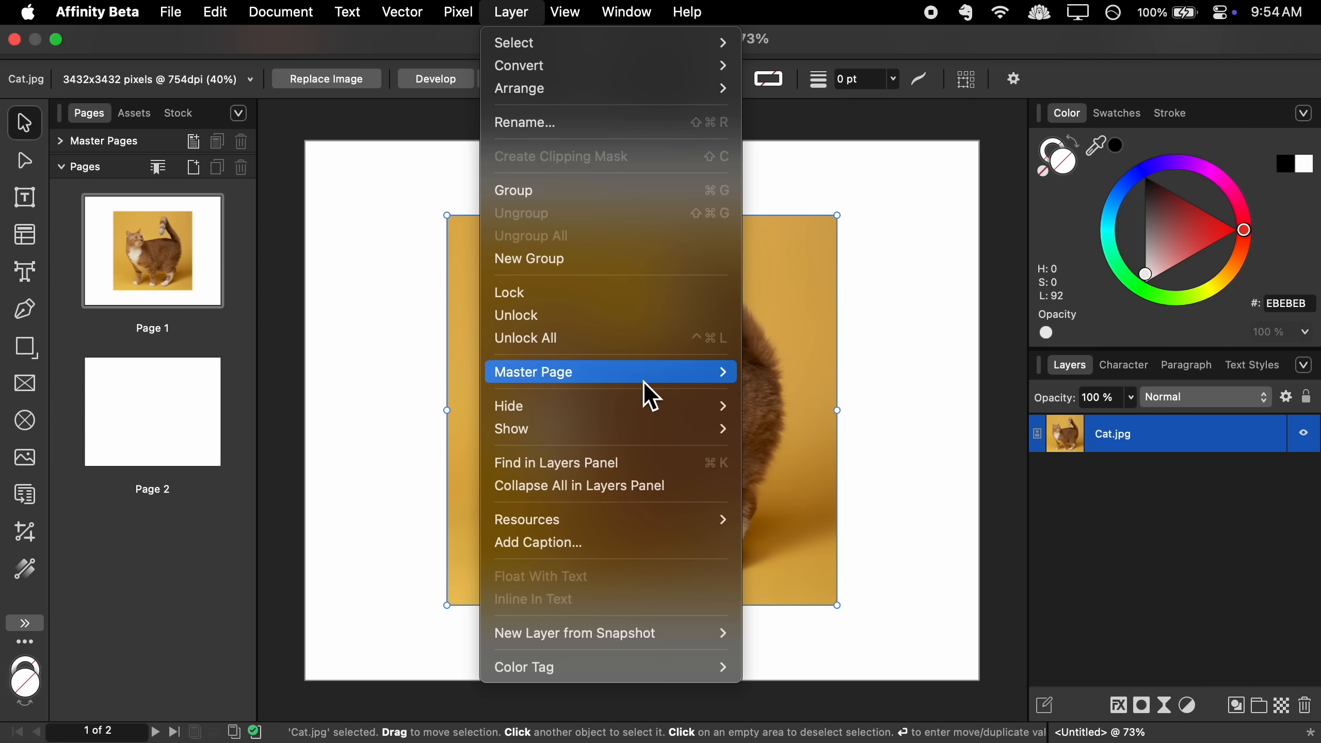
left_click(664, 546)
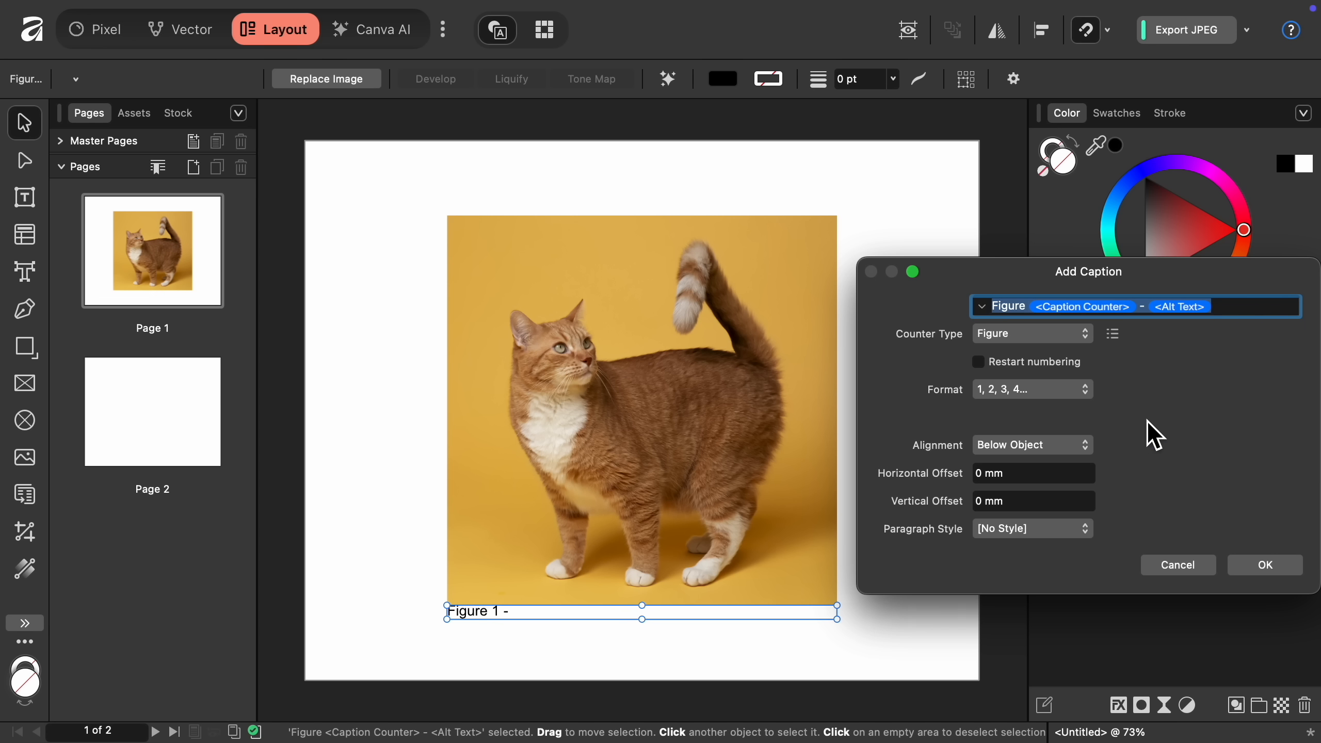
left_click(1074, 536)
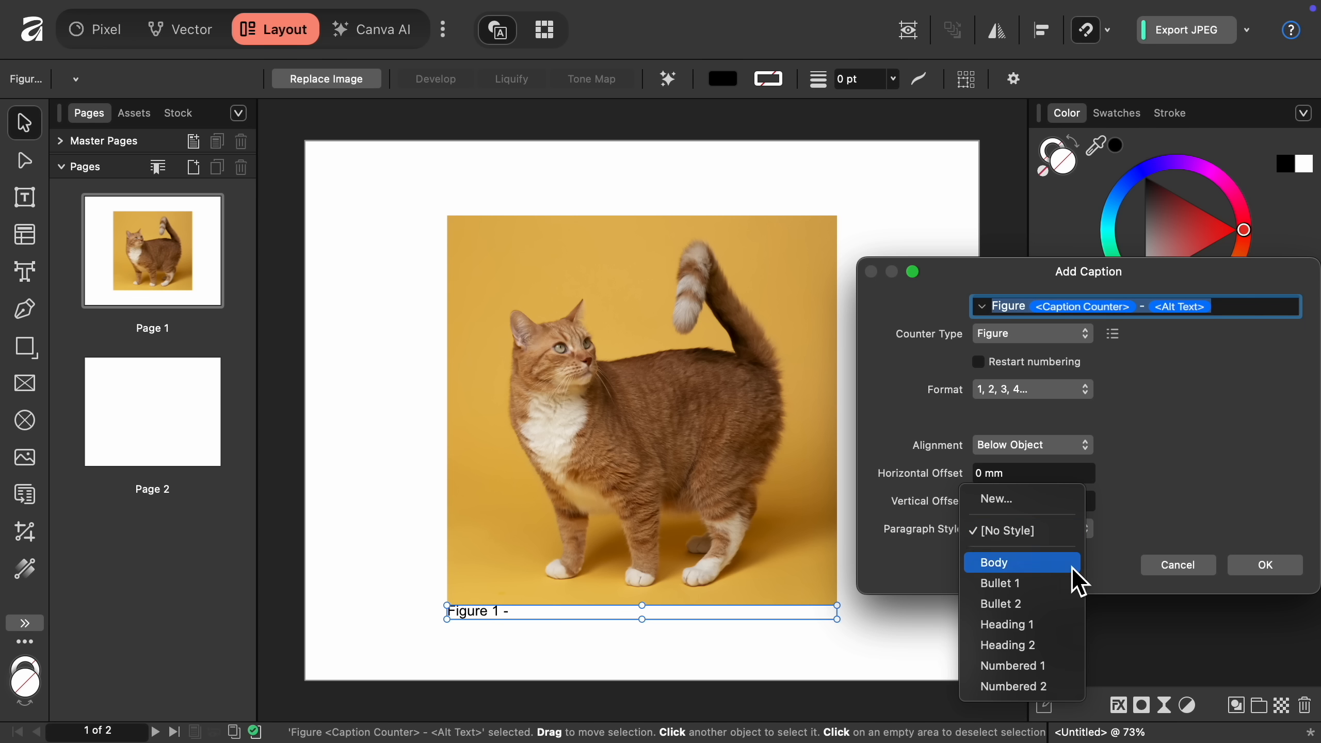
left_click(1022, 624)
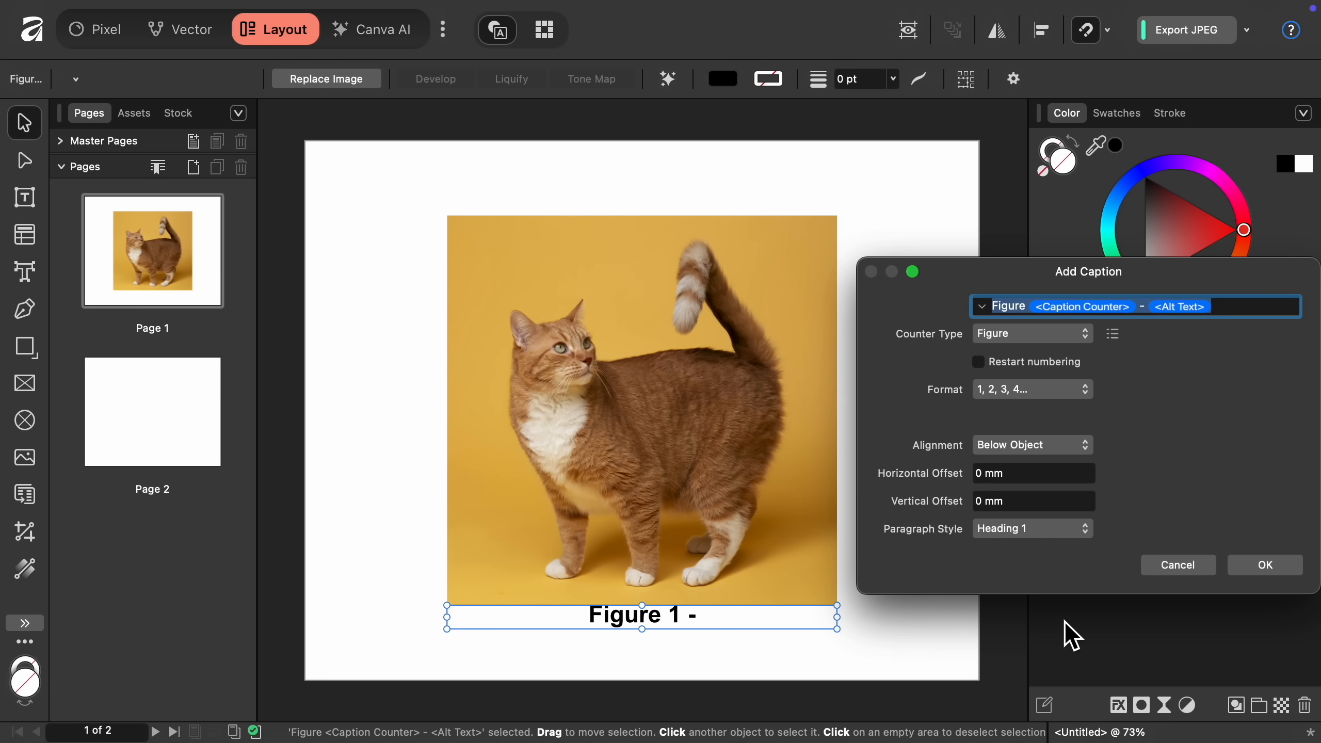
left_click(1066, 448)
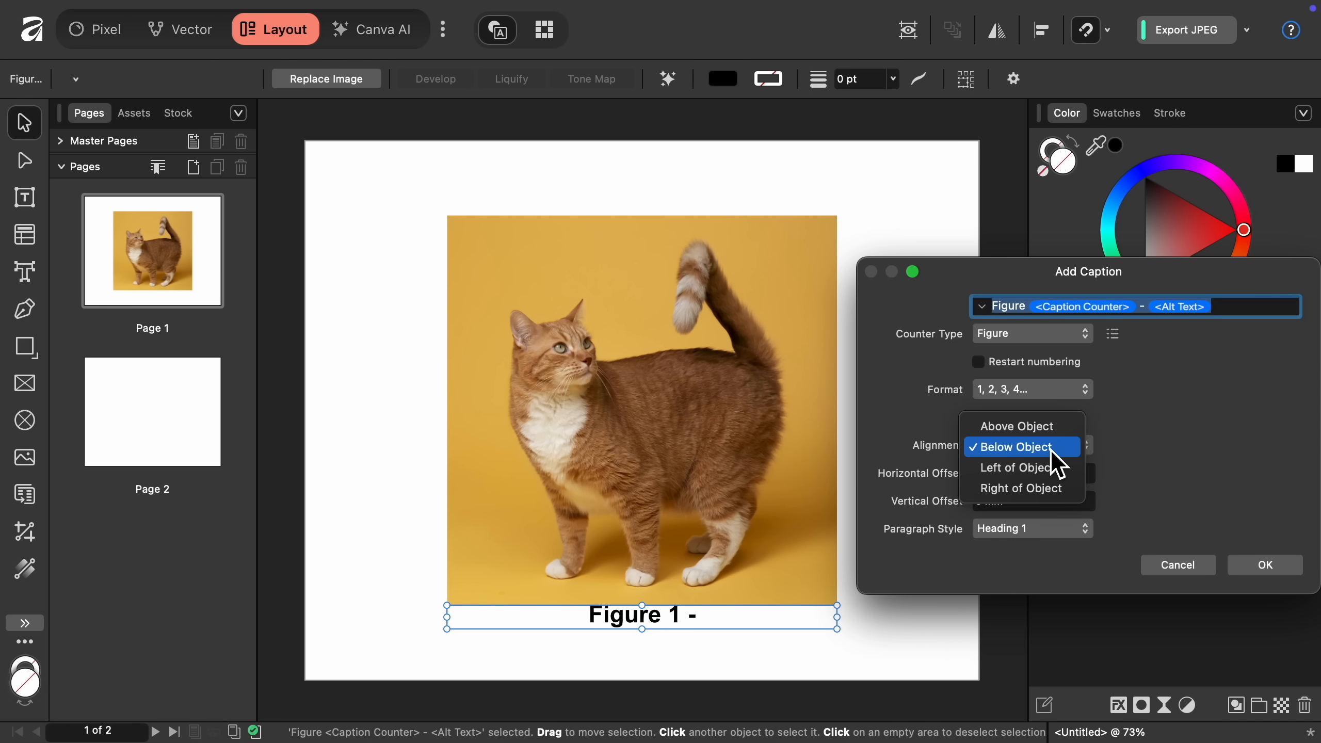
left_click(1057, 444)
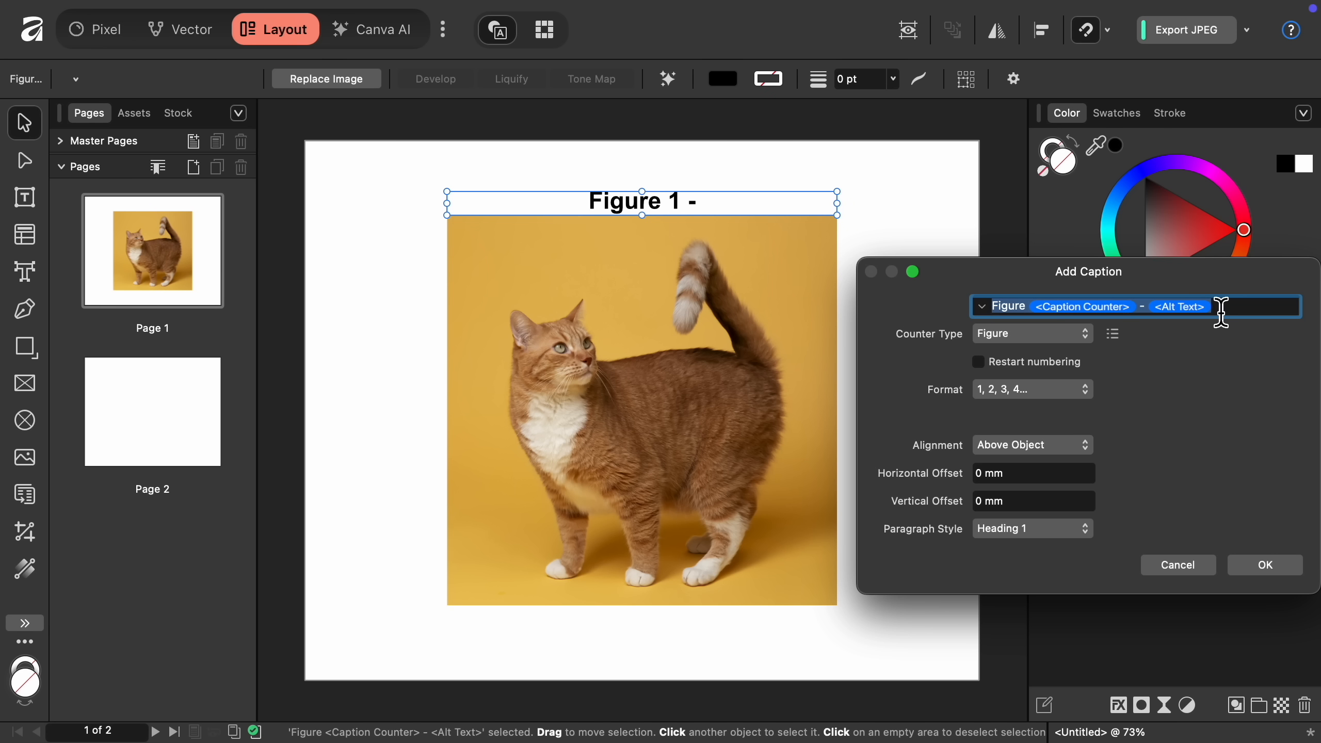
Replace the caption text with "Beautiful Cat!", accept it, and reopen the caption from its layer.
key("BackSpace")
type("Beaut")
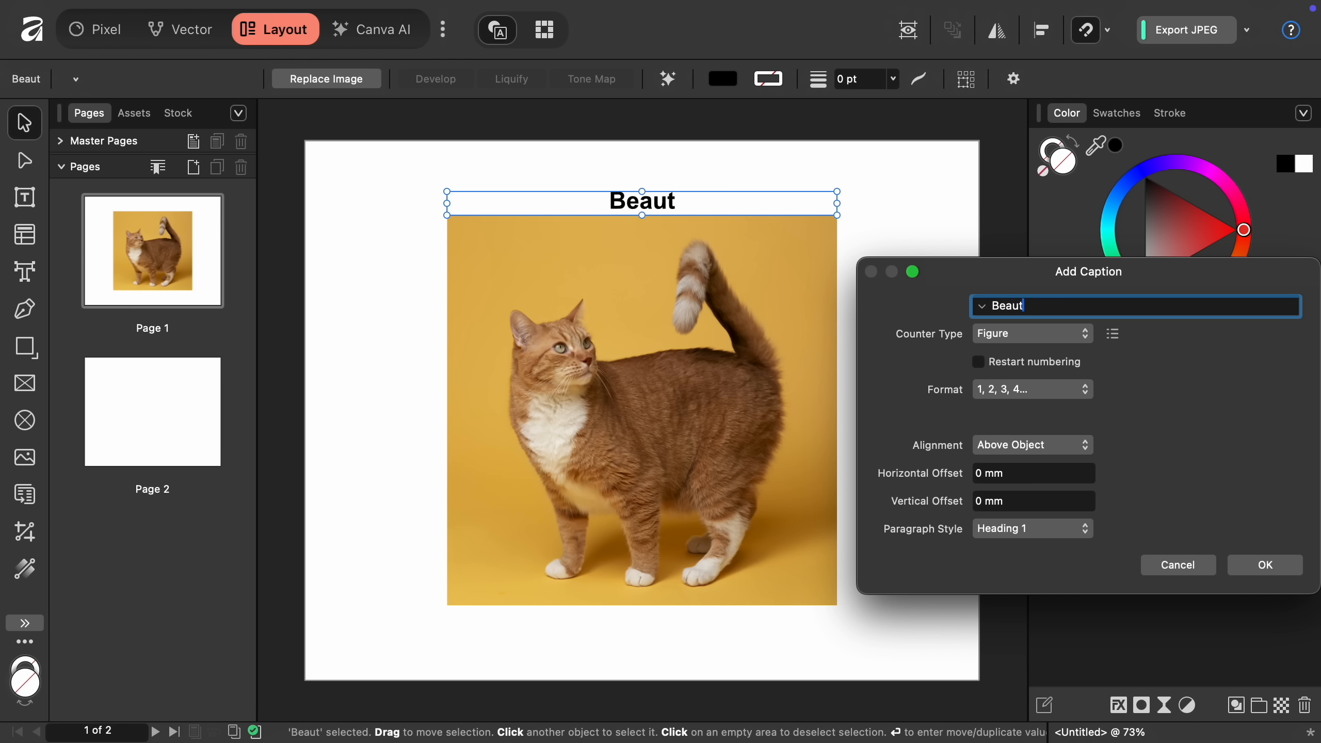
type("iful Cat!")
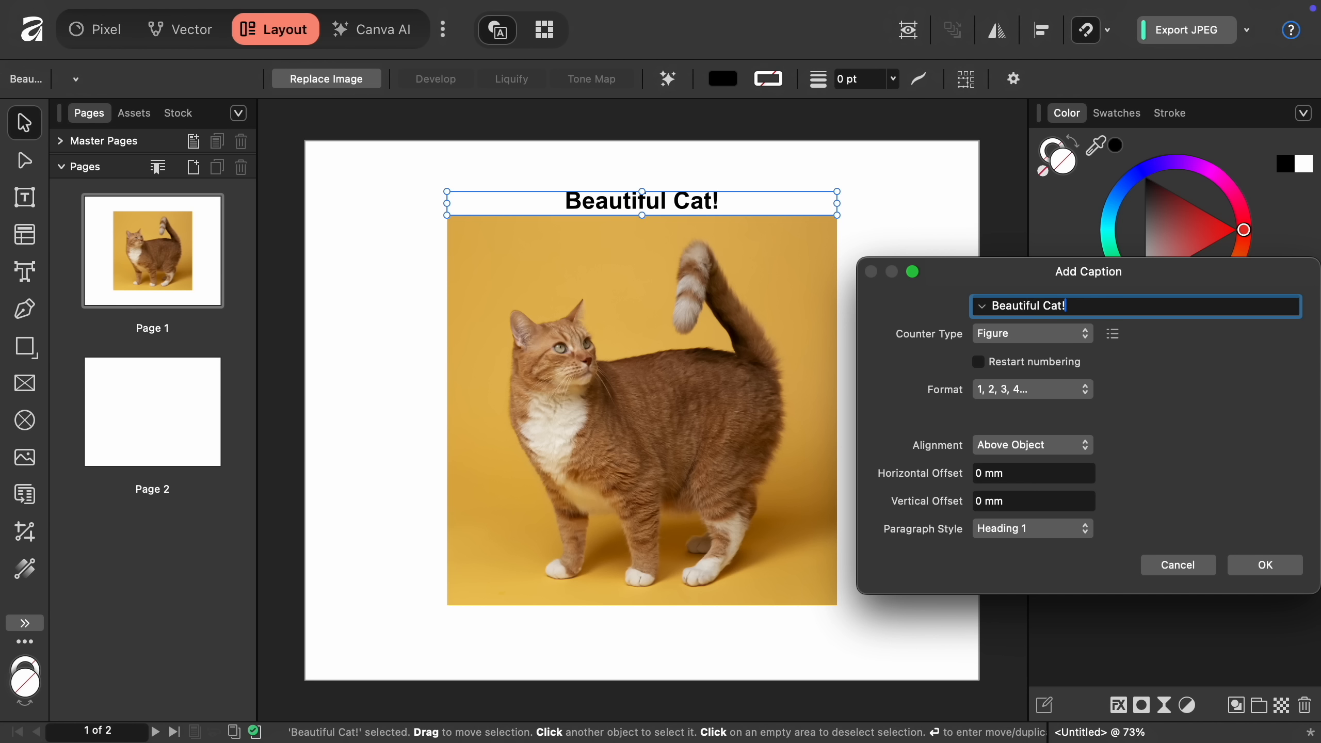
left_click(1296, 569)
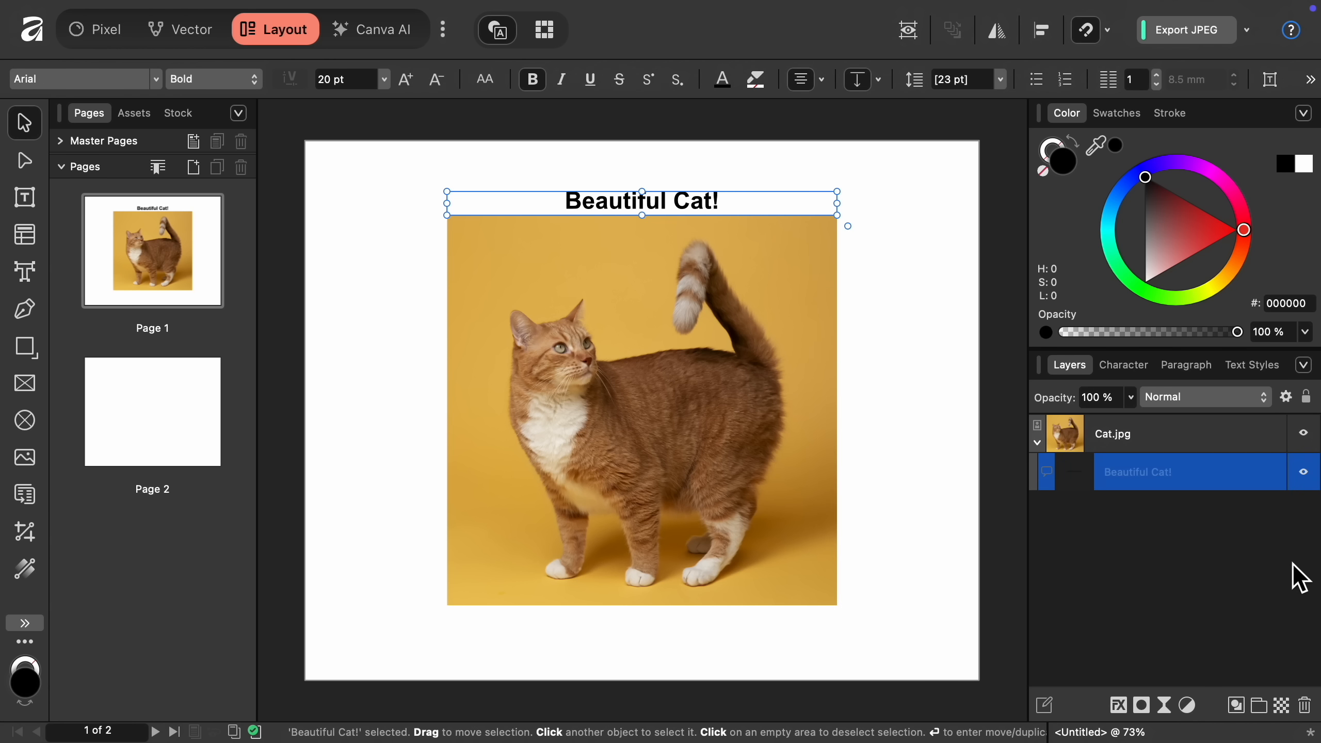
double_click(1084, 478)
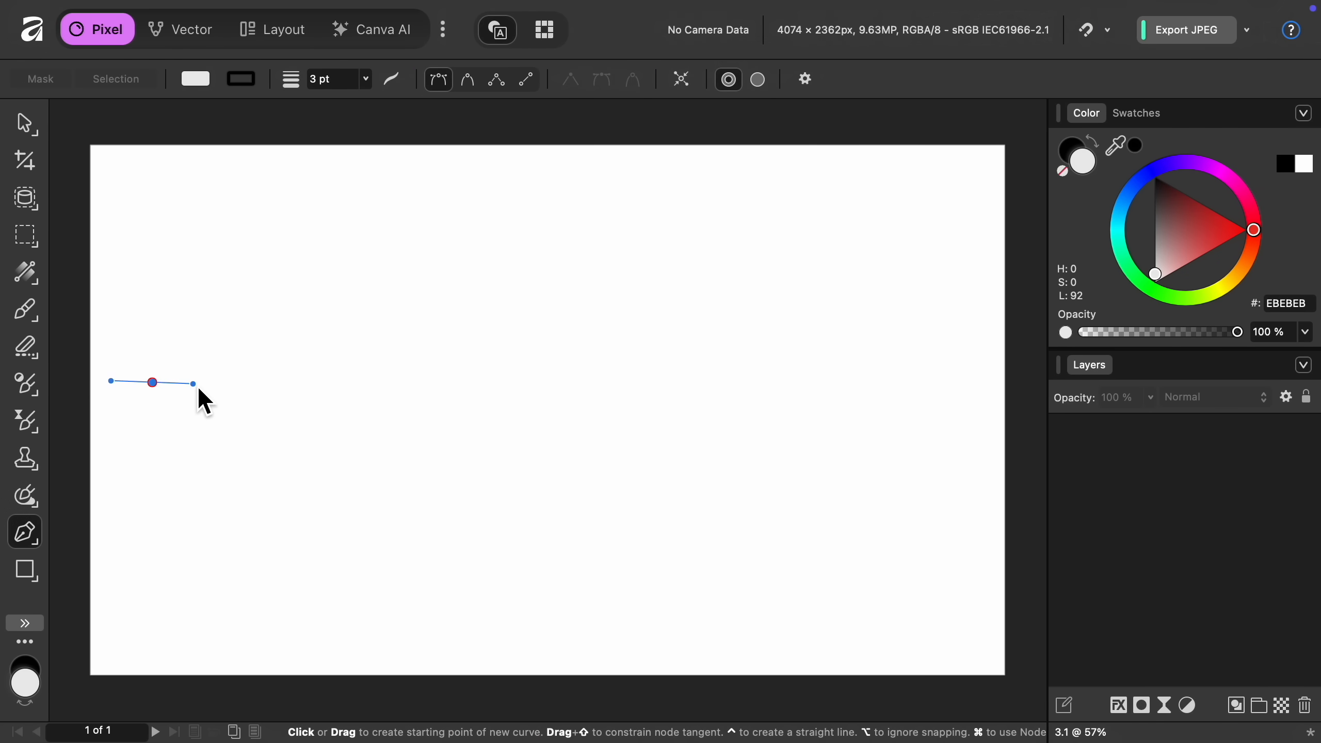
Draw a wavy six-node curve across the upper half of the blank page with the Pen tool and a 3 pt stroke.
left_click_drag(199, 390, 213, 380)
left_click_drag(332, 227, 419, 225)
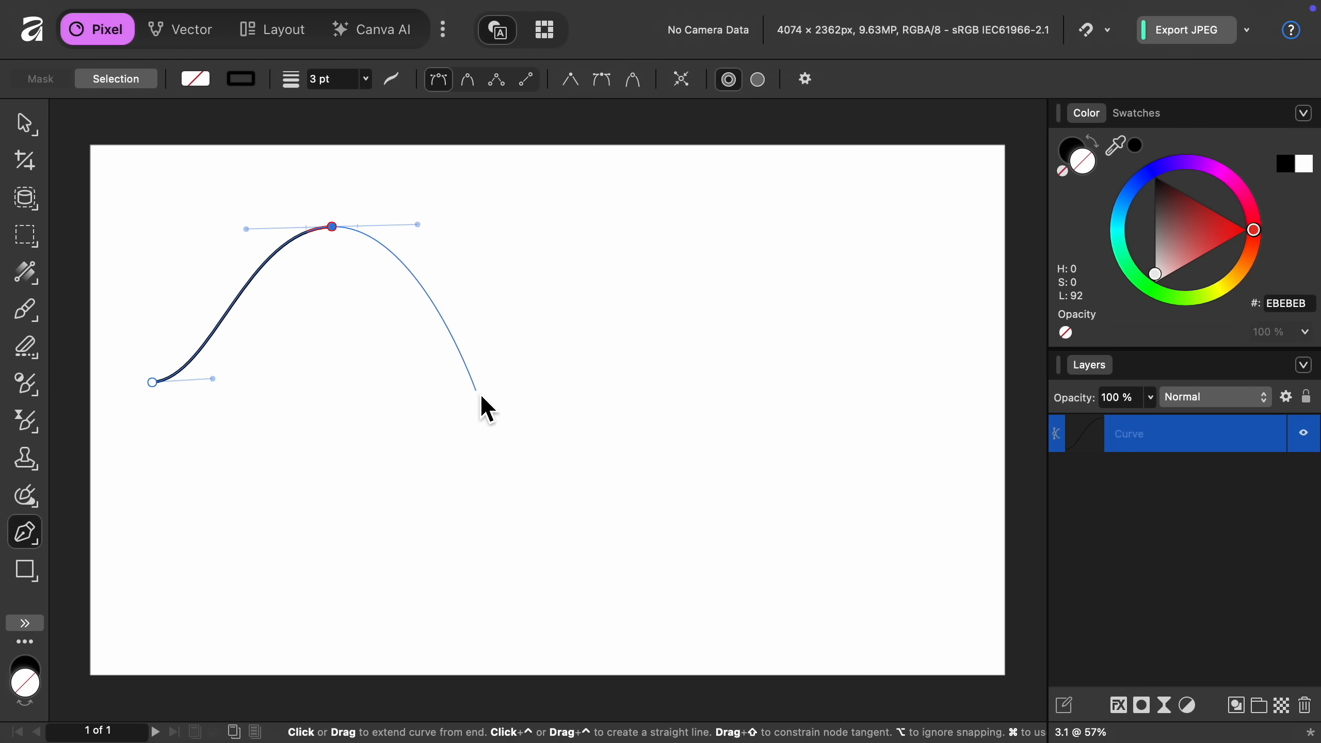
left_click_drag(479, 394, 564, 383)
left_click_drag(651, 210, 739, 206)
left_click_drag(770, 328, 816, 313)
left_click_drag(914, 162, 1001, 157)
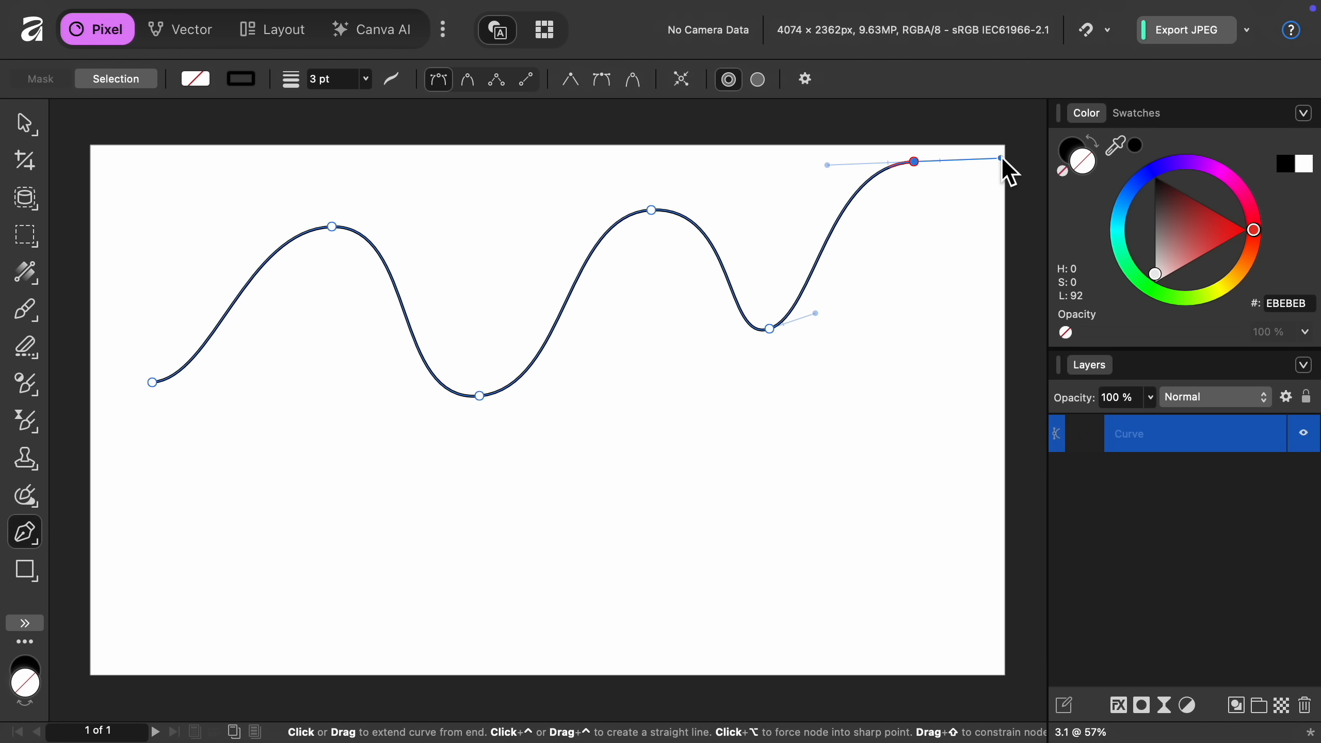
left_click_drag(1002, 157, 1002, 157)
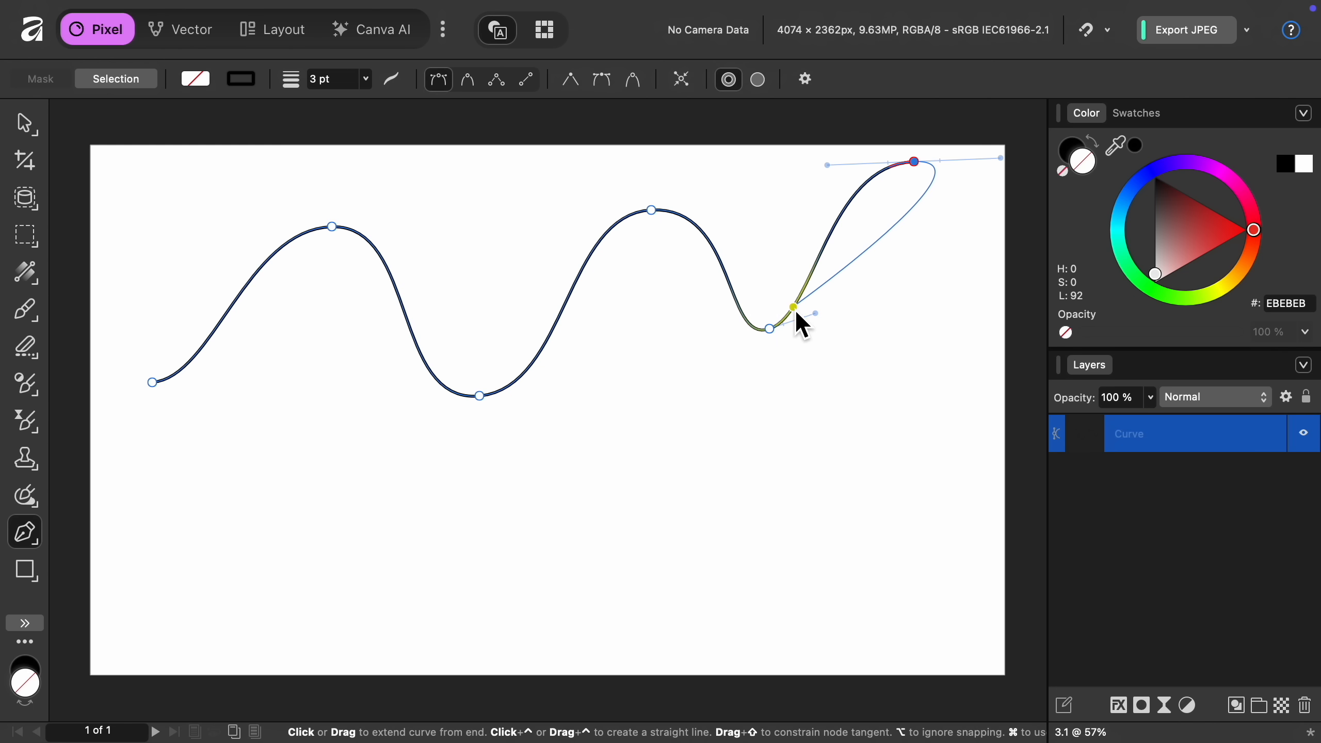
Delete the node in the curve's second valley and turn the first valley's node into a sharp point.
left_click(775, 335)
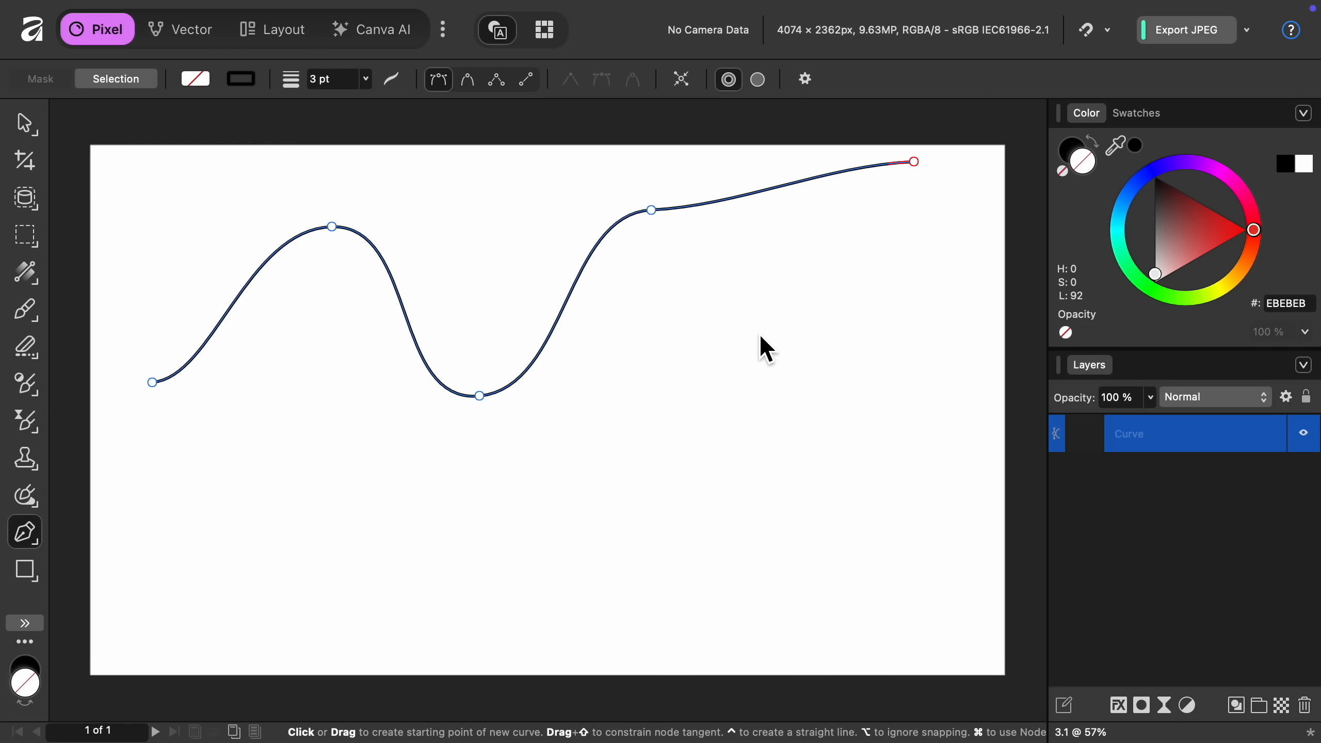
left_click(480, 396, "alt")
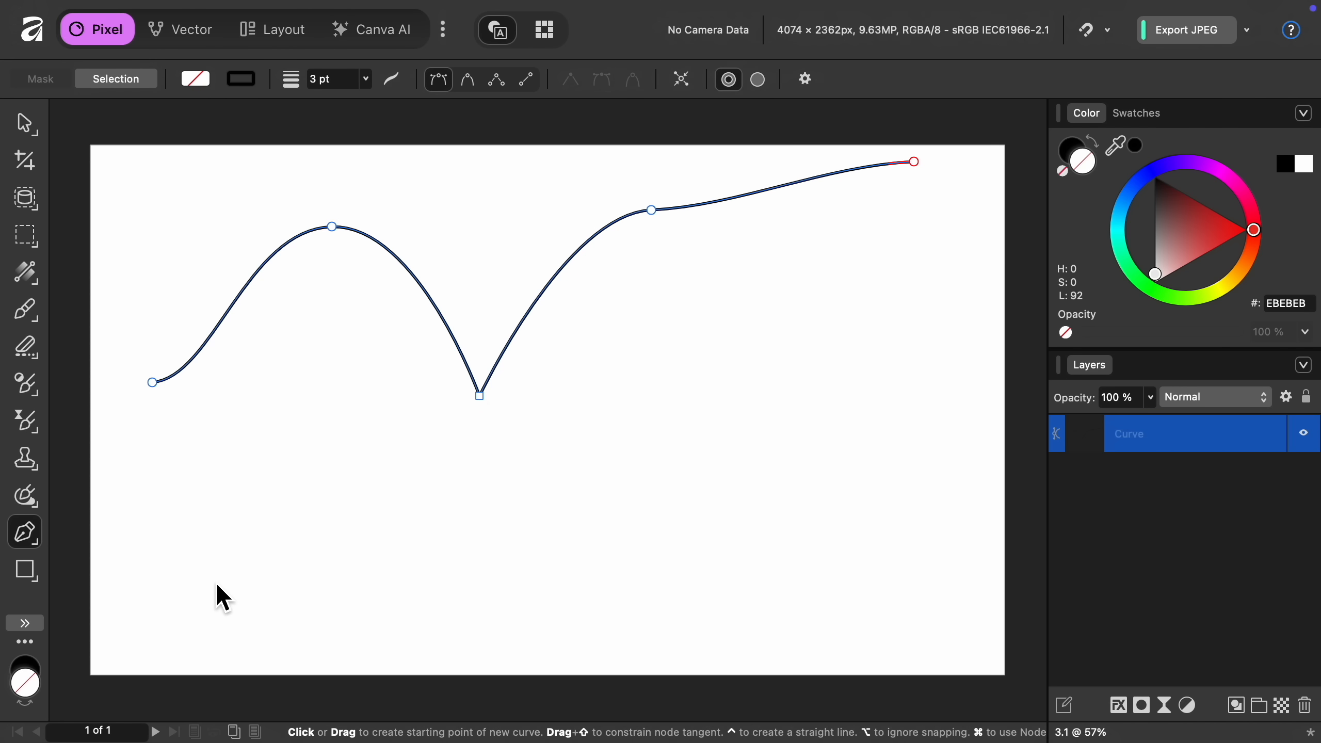
Draw a second, separate wavy curve with five nodes below the first one and finish it.
left_click_drag(212, 580, 281, 569)
left_click_drag(389, 512, 457, 511)
left_click_drag(531, 565, 601, 566)
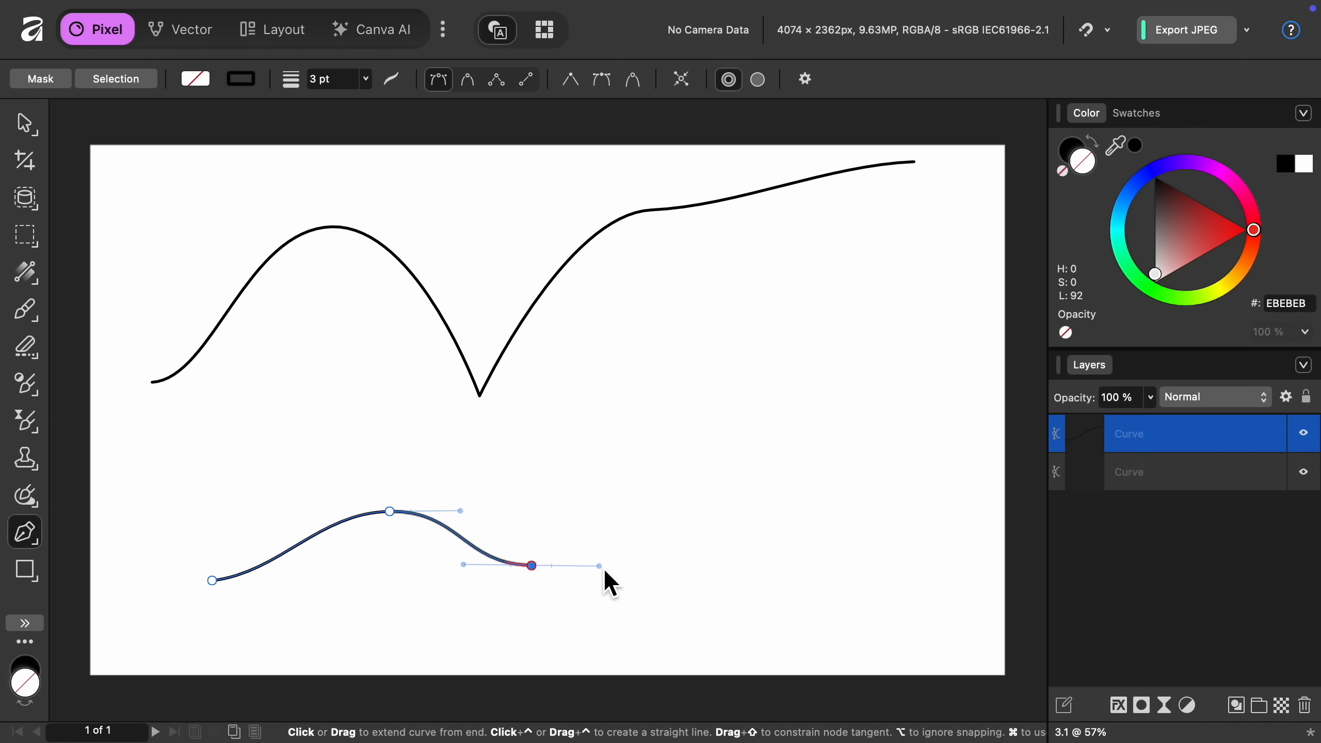
left_click_drag(679, 501, 737, 501)
left_click_drag(840, 558, 910, 558)
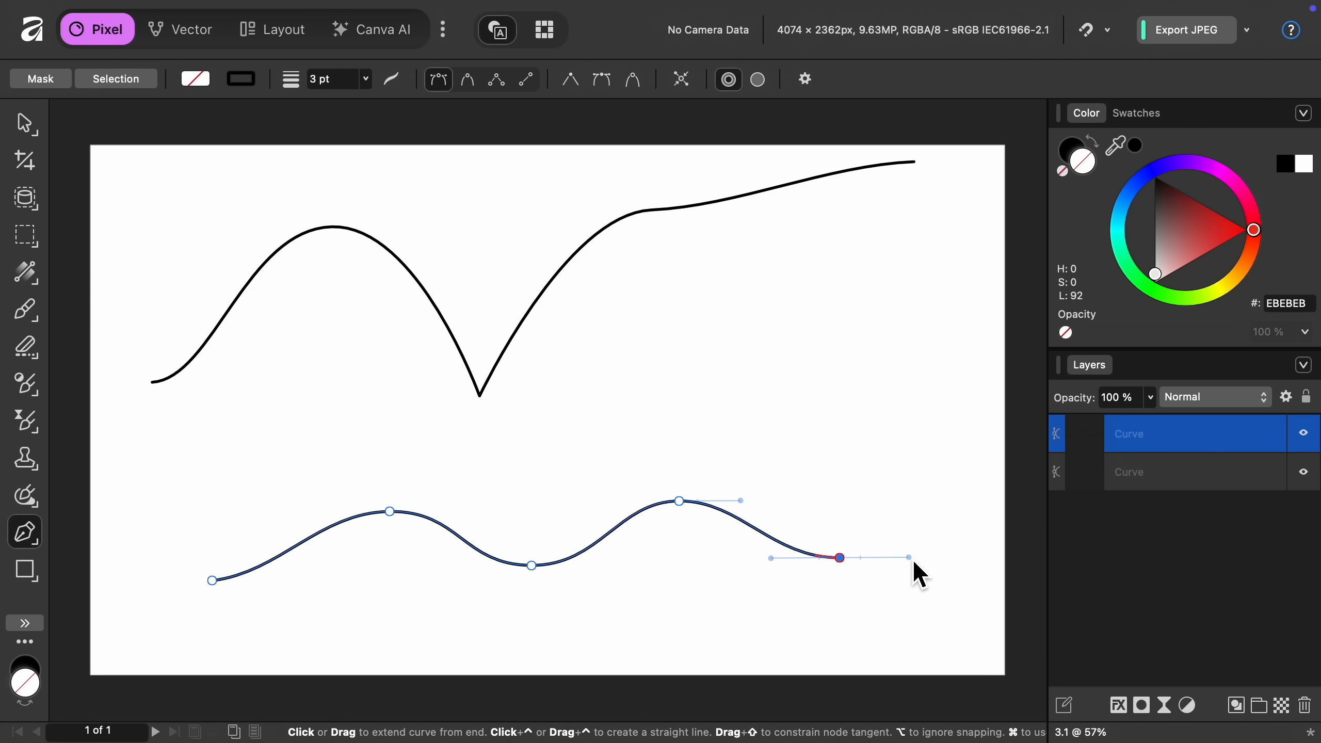
key("Escape")
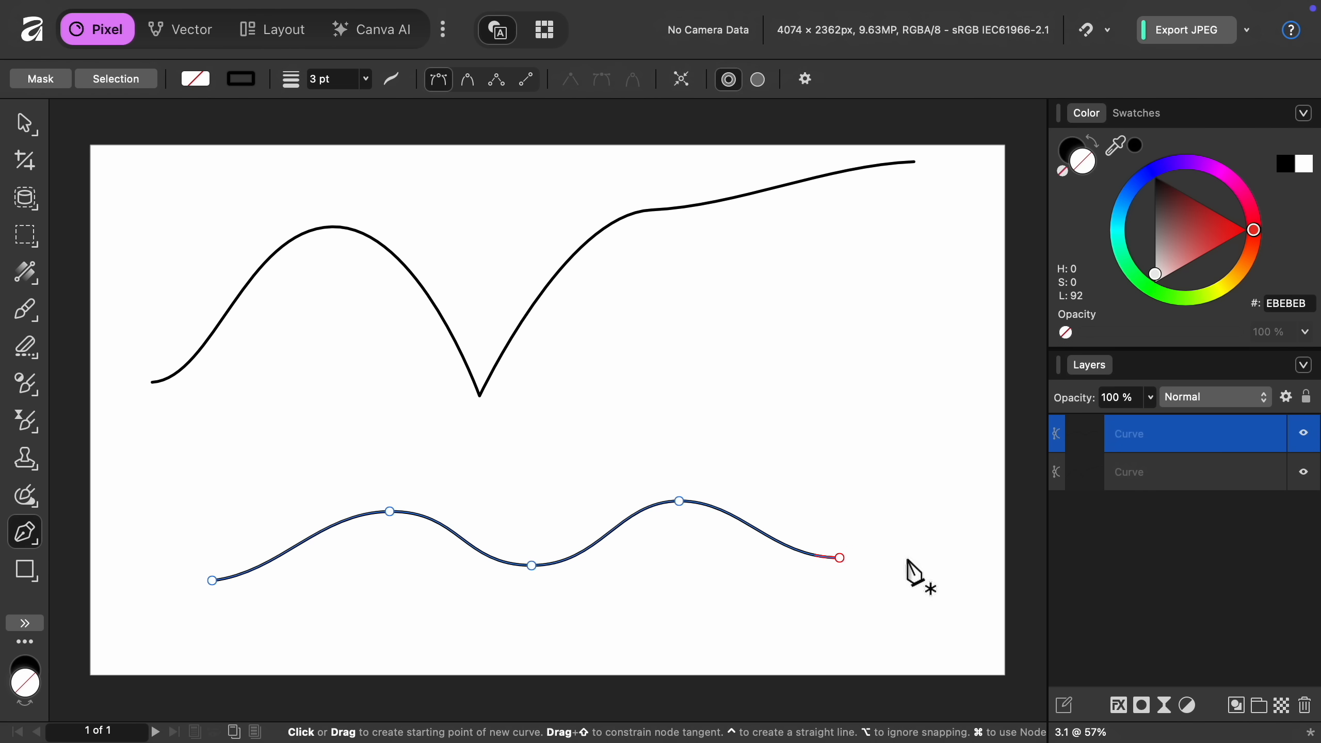
Select the upper curve, resume drawing from its right end node and extend it downward with another curved segment.
left_click(1167, 474)
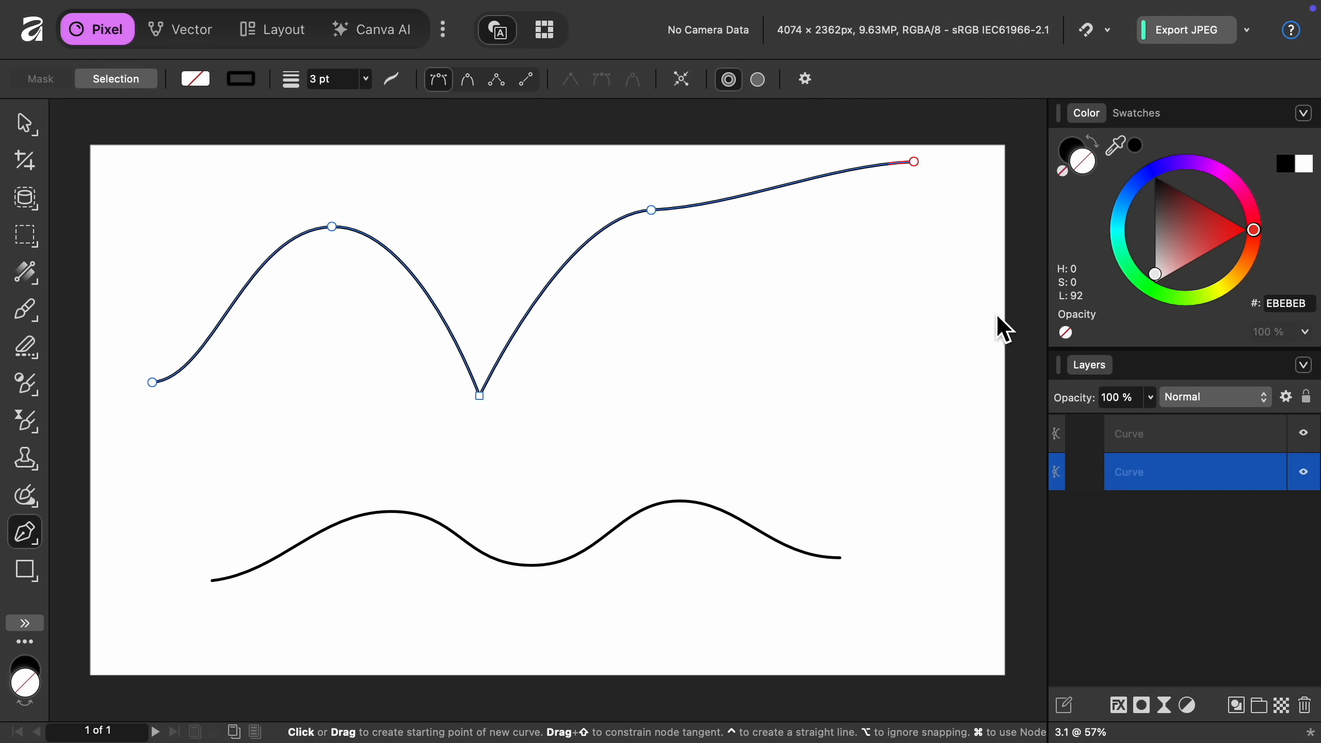
left_click(917, 165)
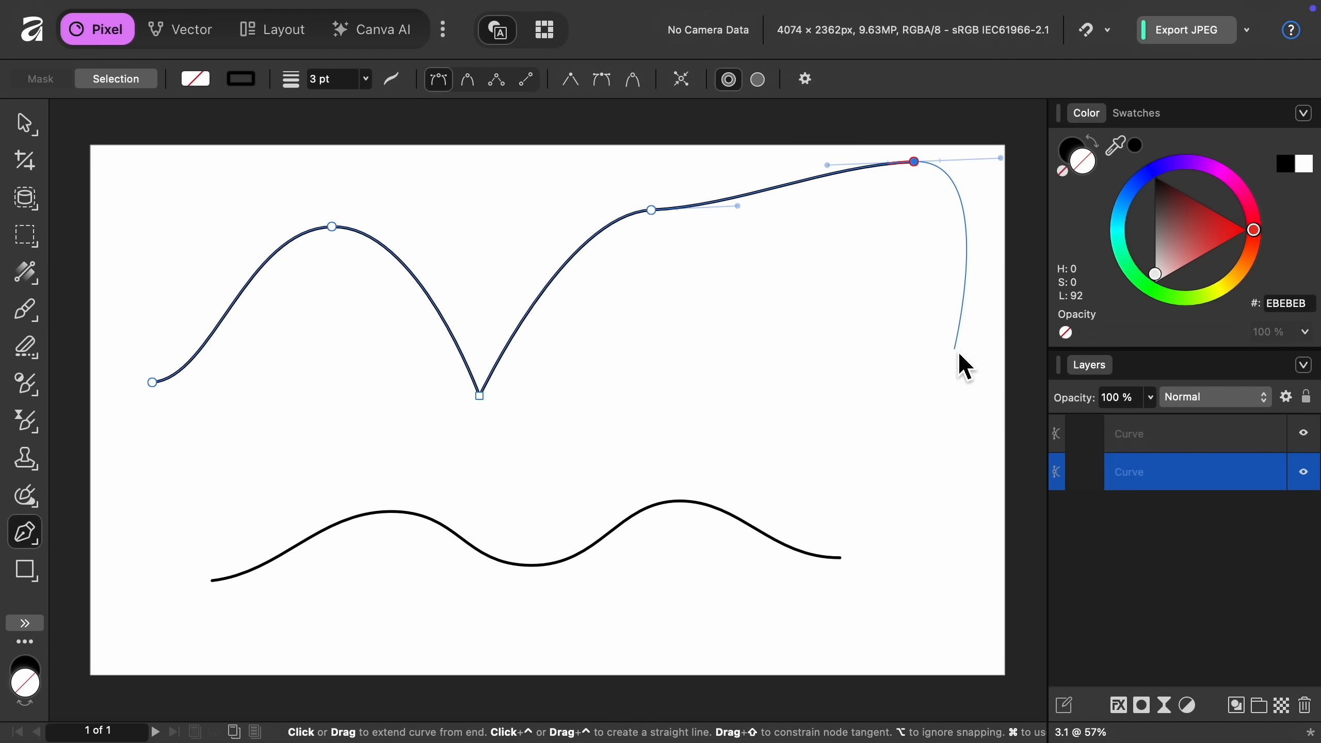
left_click_drag(955, 349, 931, 411)
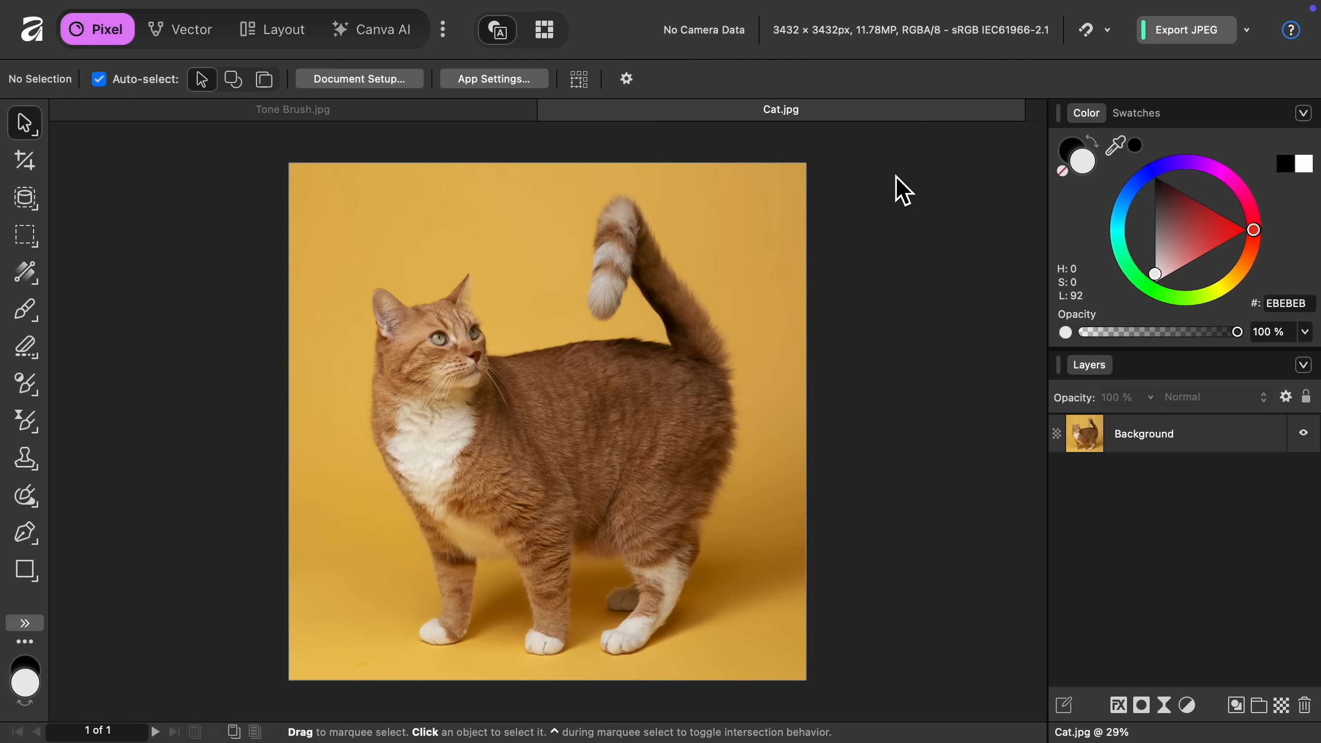
Open the context options of the Cat.jpg document tab.
right_click(853, 118)
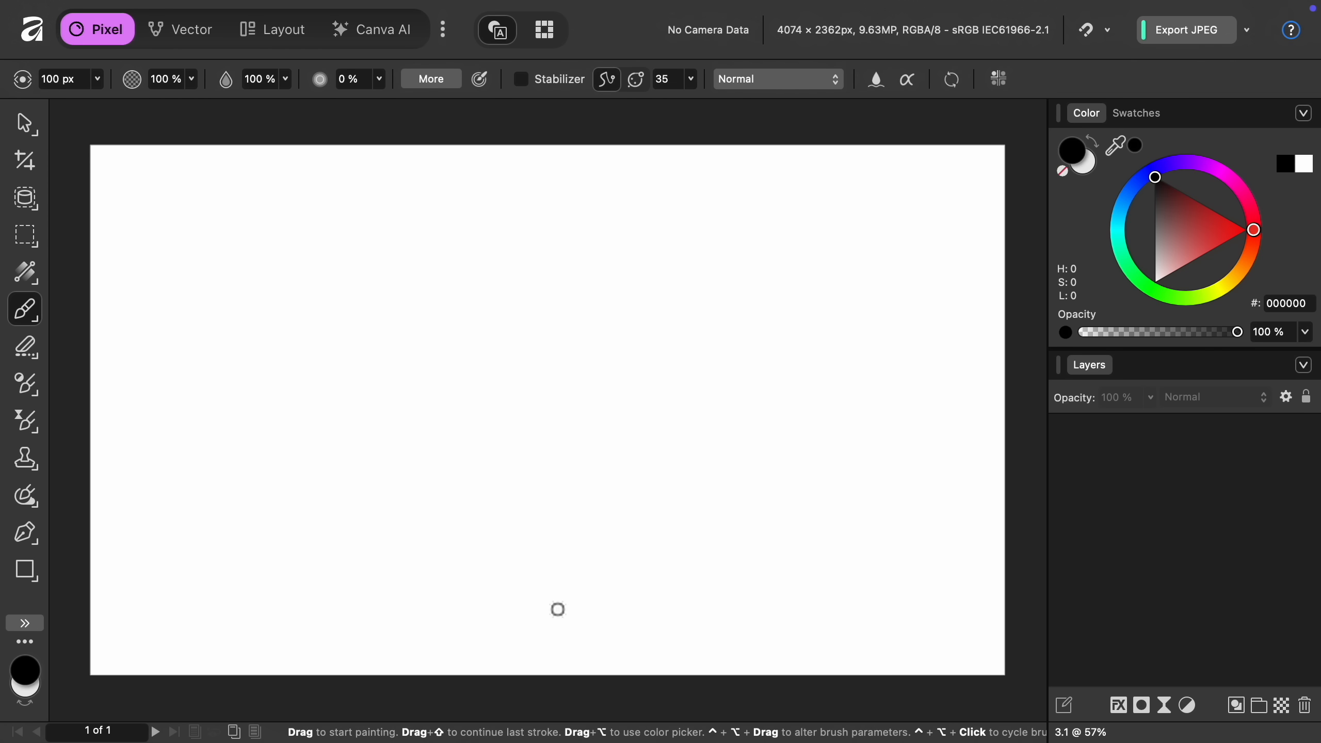
Bring up the current brush settings on the blank canvas for the paint brush.
right_click(557, 609)
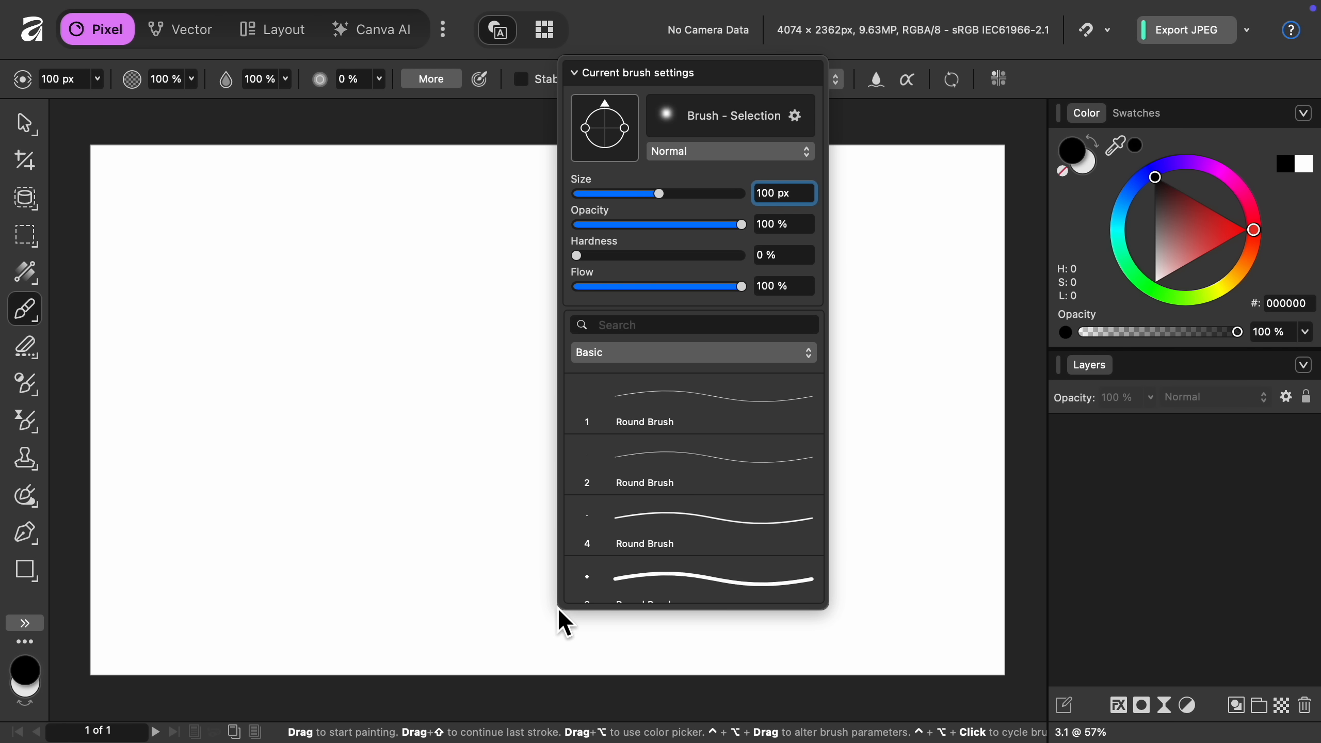
left_click(558, 607)
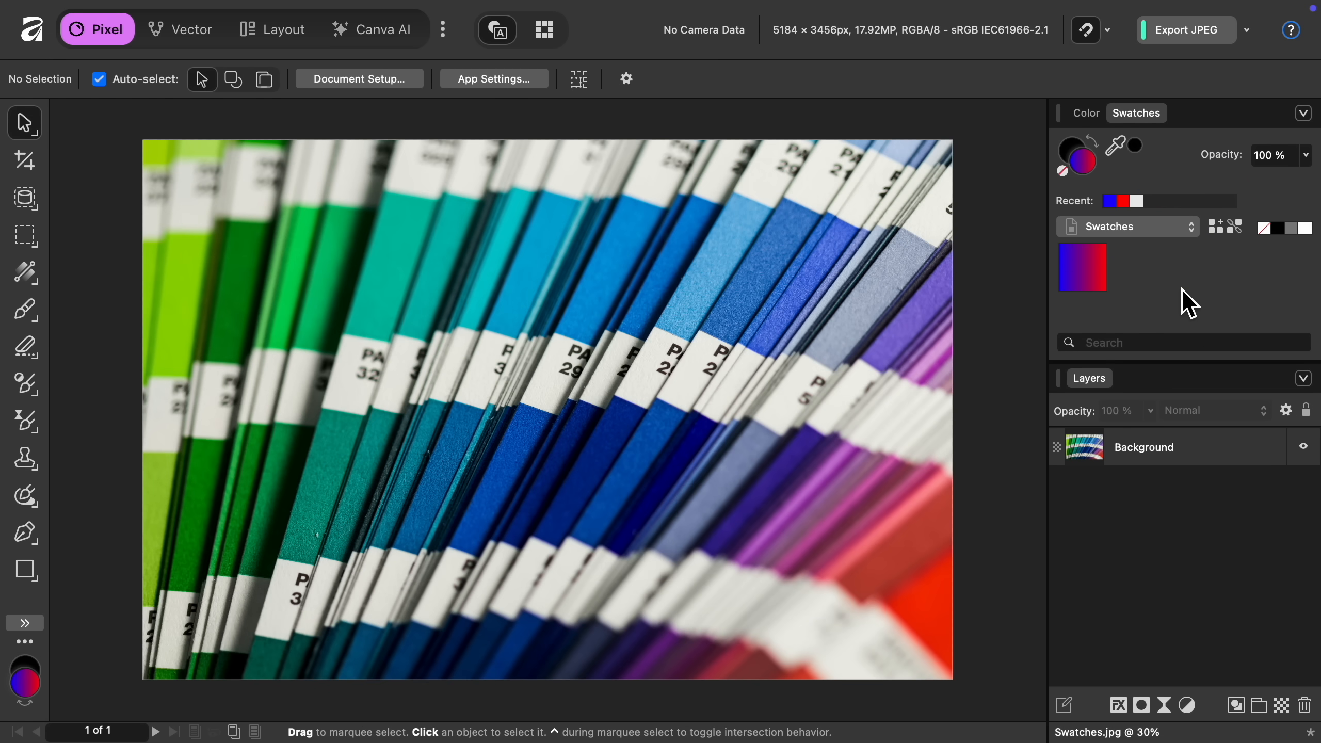
Open the context options of the blue-to-red gradient swatch.
right_click(1100, 271)
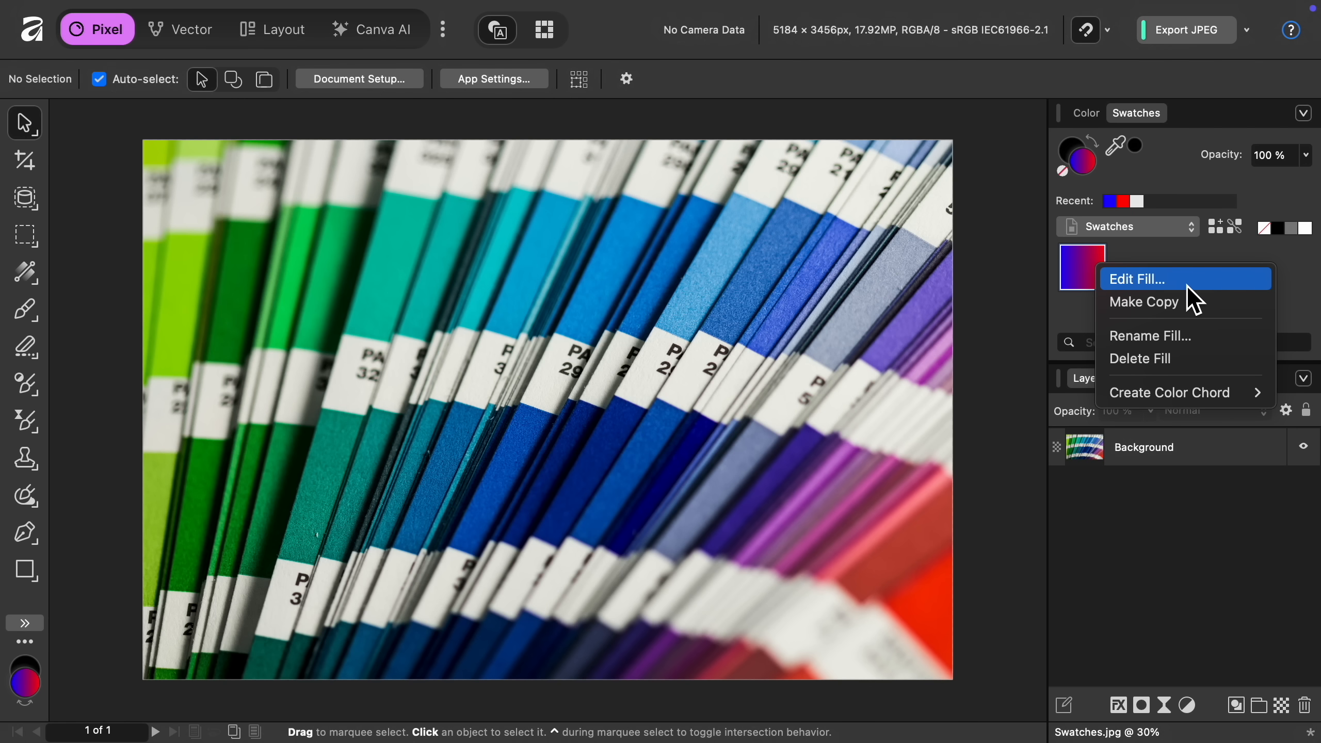